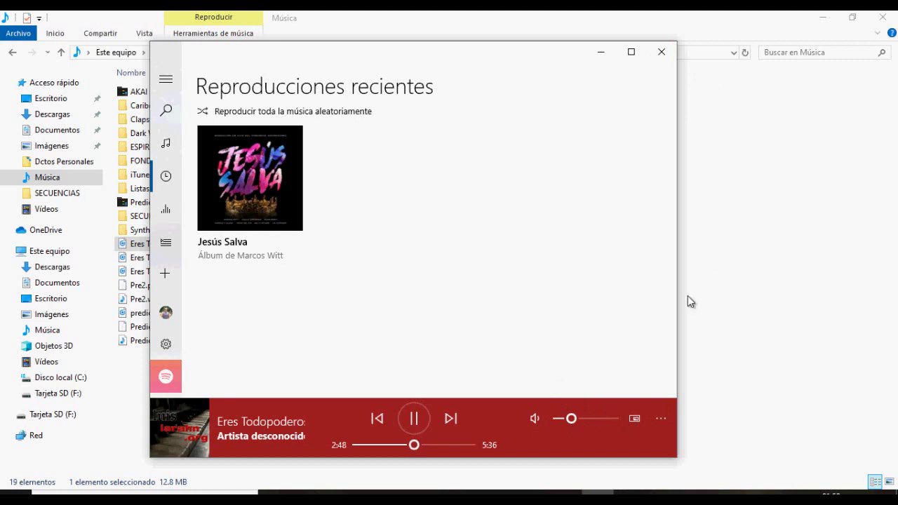
Listen to Eres Todopoderoso - BAJO.mp3 from 4:35 at volume 33, and close the player and hide the Música folder window.
{"action": "left_click", "coordinate": [448, 444]}
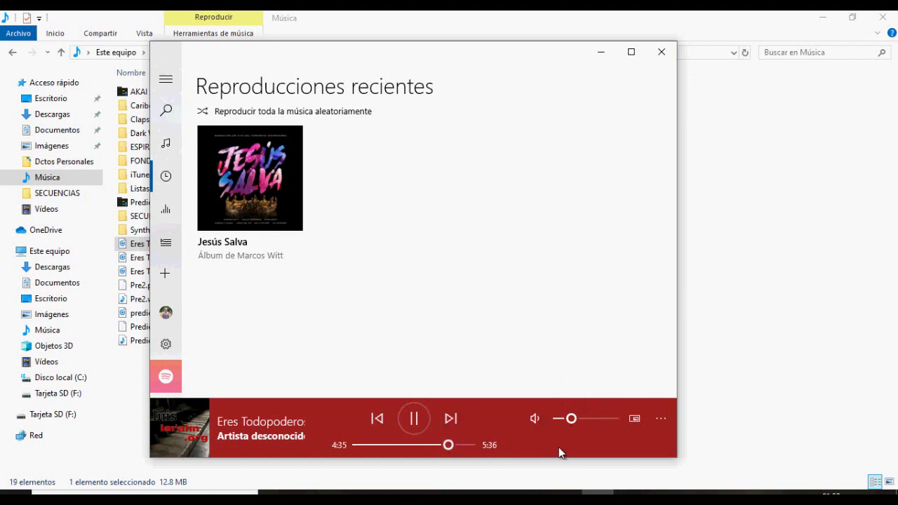
{"action": "mouse_move", "coordinate": [572, 420]}
{"action": "left_mouse_down"}
{"action": "mouse_move", "coordinate": [615, 419]}
{"action": "mouse_move", "coordinate": [577, 420]}
{"action": "left_mouse_up"}
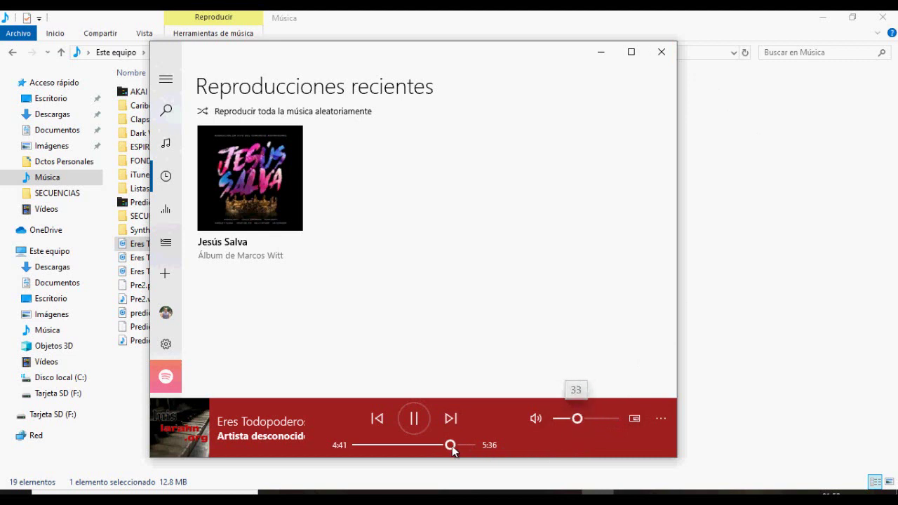
{"action": "left_click", "coordinate": [414, 418]}
{"action": "left_click", "coordinate": [661, 52]}
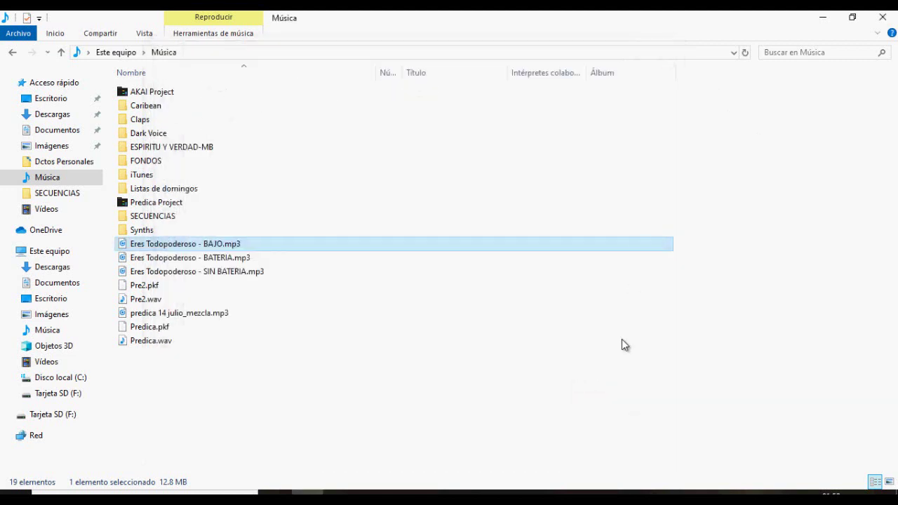
{"action": "left_click", "coordinate": [824, 21]}
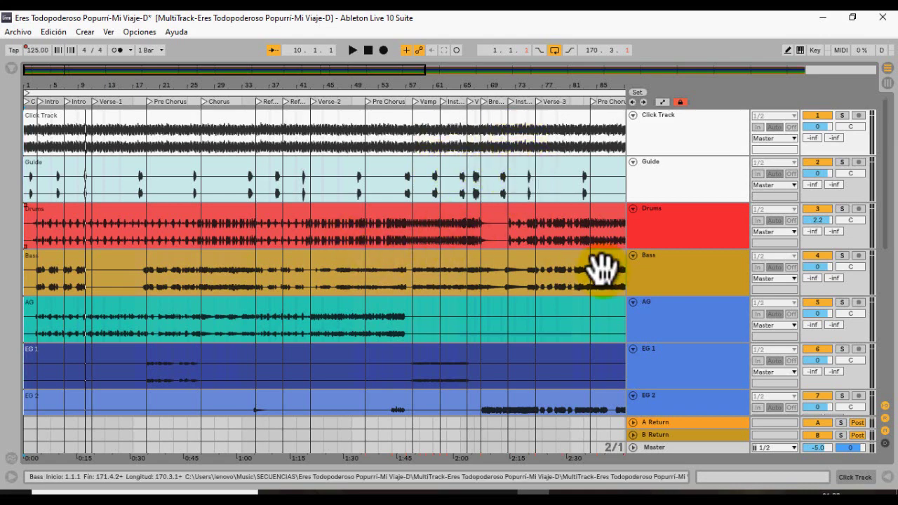
Look through the arrangement's stem tracks, from Click Track and Guide down to the Keys tracks.
{"action": "left_click", "coordinate": [505, 300]}
{"action": "scroll", "coordinate": [505, 300], "scroll_direction": "down", "scroll_amount": 5}
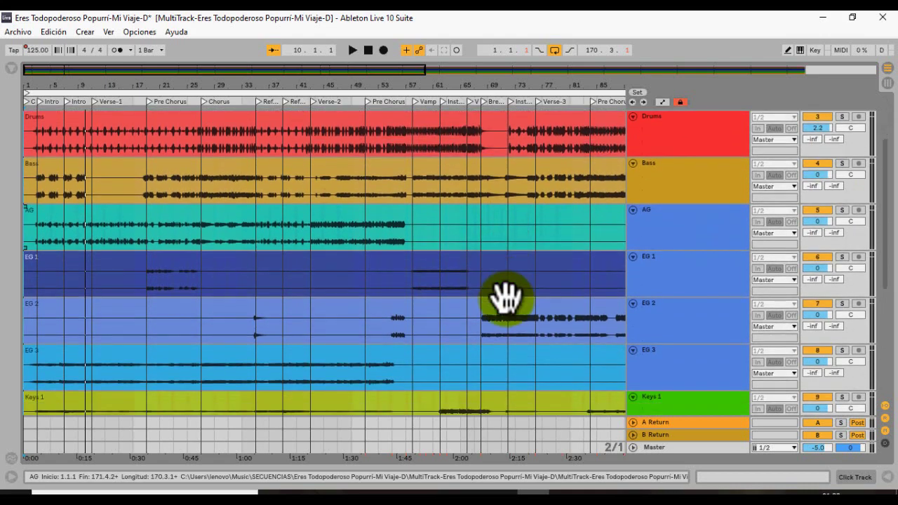
{"action": "scroll", "coordinate": [505, 300], "scroll_direction": "down", "scroll_amount": 3}
{"action": "scroll", "coordinate": [505, 297], "scroll_direction": "up", "scroll_amount": 4}
{"action": "scroll", "coordinate": [500, 303], "scroll_direction": "up", "scroll_amount": 5}
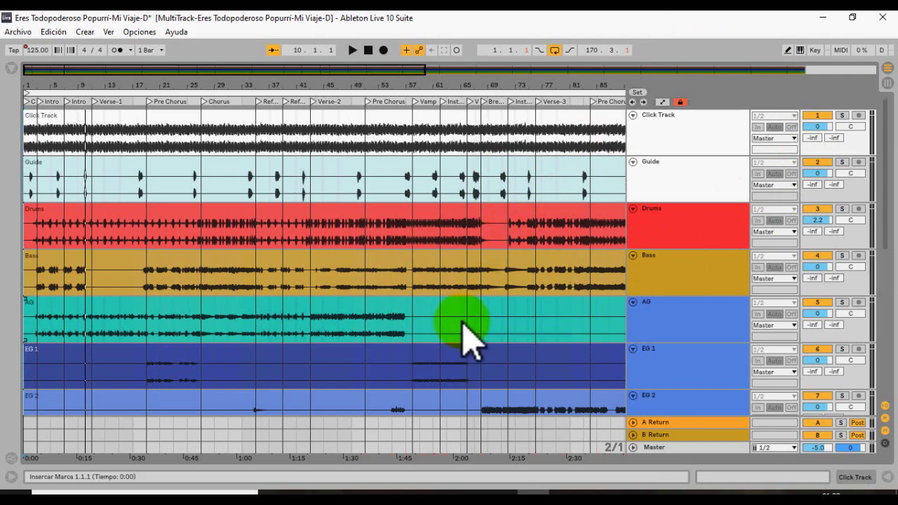
{"action": "scroll", "coordinate": [463, 324], "scroll_direction": "down", "scroll_amount": 2}
{"action": "scroll", "coordinate": [463, 325], "scroll_direction": "down", "scroll_amount": 4}
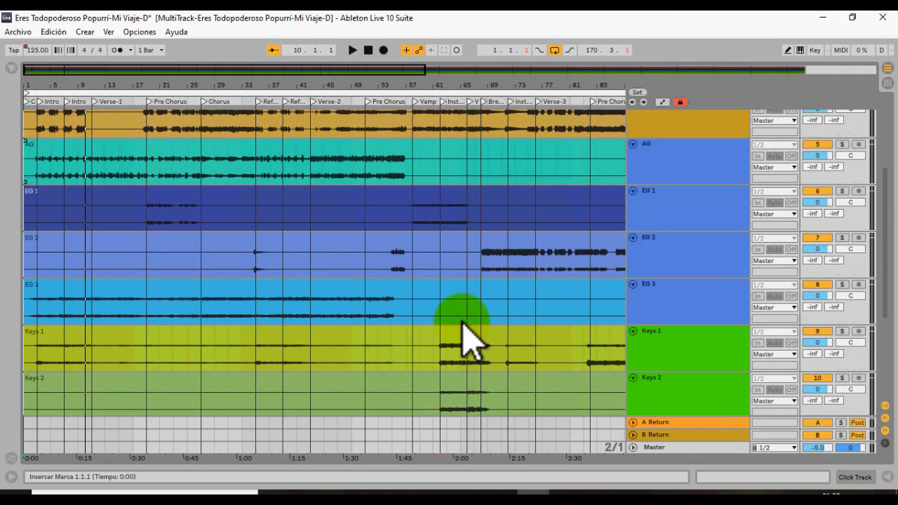
{"action": "scroll", "coordinate": [462, 324], "scroll_direction": "up", "scroll_amount": 5}
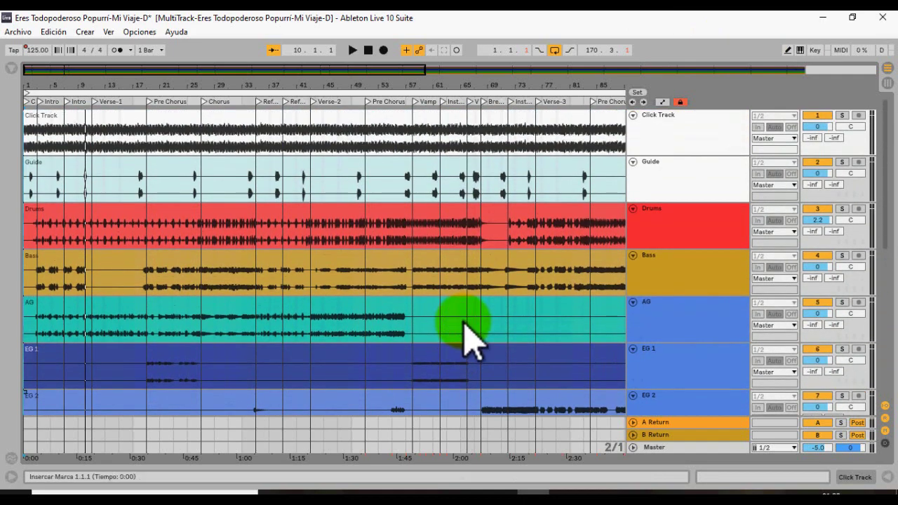
Show the Session view and pan the Click Track and Guide tracks to 50L.
{"action": "key", "text": "Tab"}
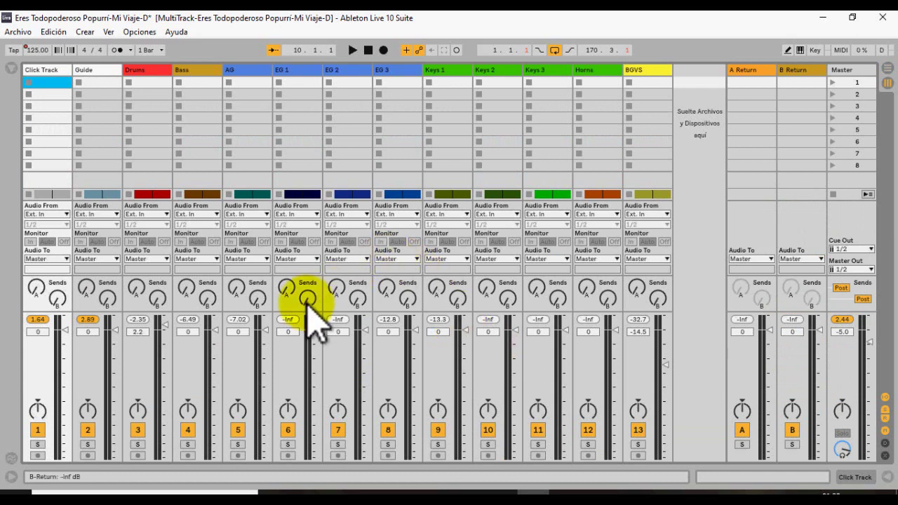
{"action": "left_click", "coordinate": [37, 410]}
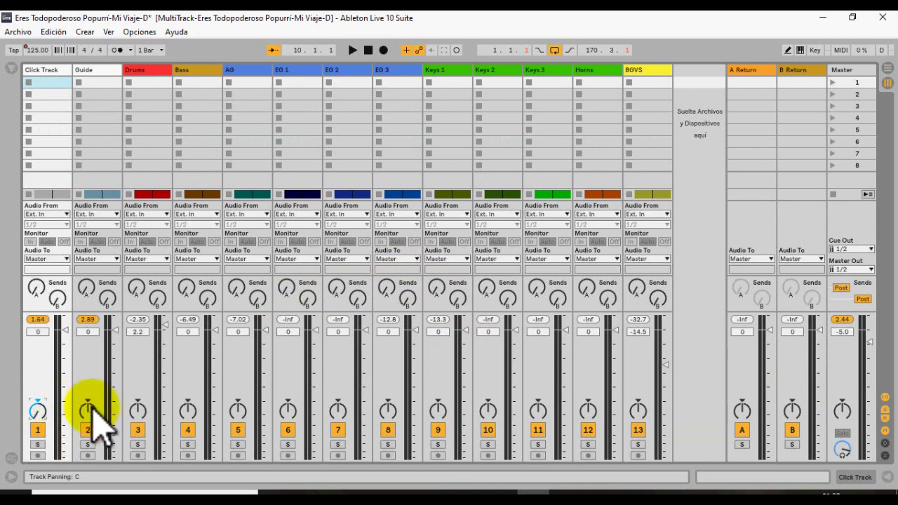
{"action": "mouse_move", "coordinate": [95, 409]}
{"action": "left_mouse_down"}
{"action": "mouse_move", "coordinate": [102, 407]}
{"action": "mouse_move", "coordinate": [85, 413]}
{"action": "mouse_move", "coordinate": [98, 409]}
{"action": "left_mouse_up"}
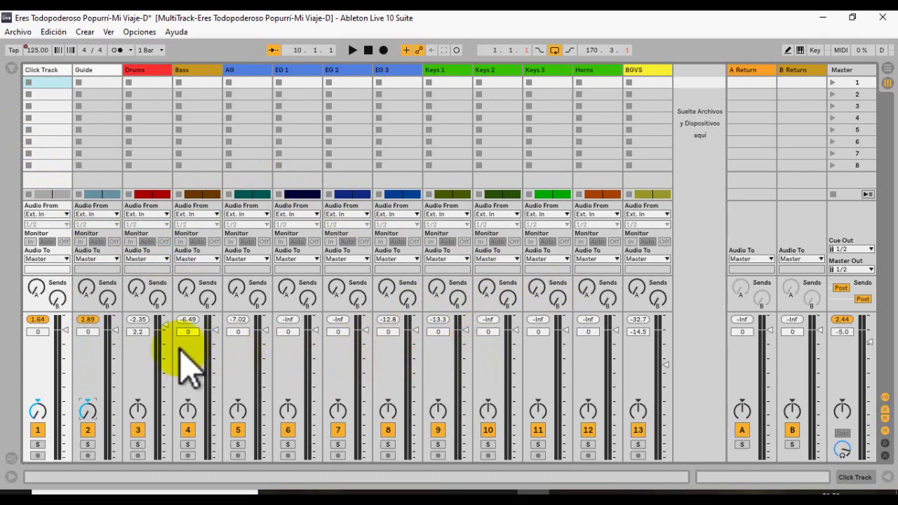
Set the Drums track volume to 0 dB and the BGVS track volume to about -0.3 dB.
{"action": "left_click_drag", "start_coordinate": [163, 324], "coordinate": [162, 331]}
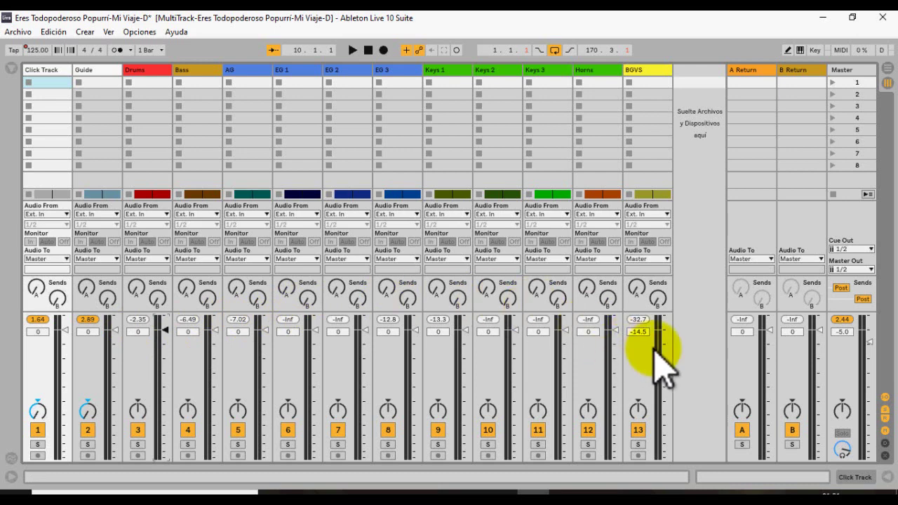
{"action": "left_click_drag", "start_coordinate": [667, 364], "coordinate": [668, 331]}
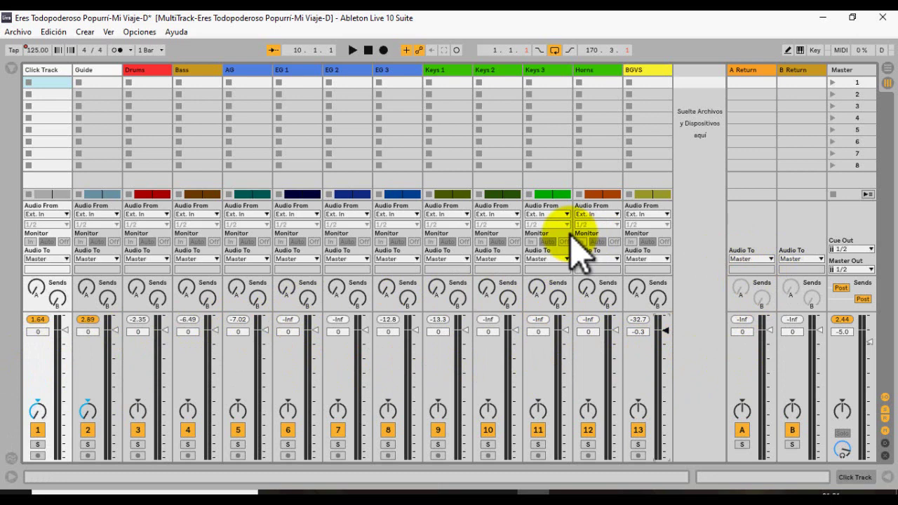
Play the song while trying Master volumes of 0, -32.2 and -41.0 dB, and stop it with Master at about 0.5 dB.
{"action": "key", "text": "space"}
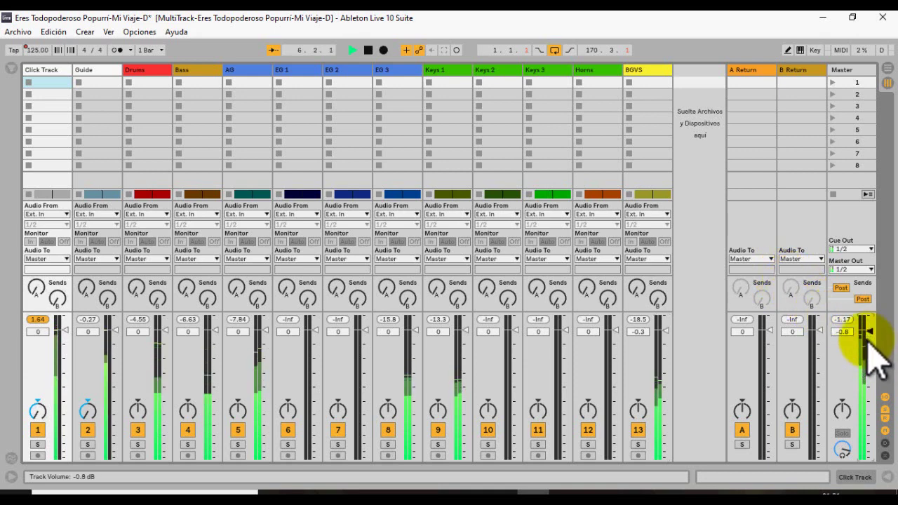
{"action": "left_click_drag", "start_coordinate": [872, 345], "coordinate": [871, 329]}
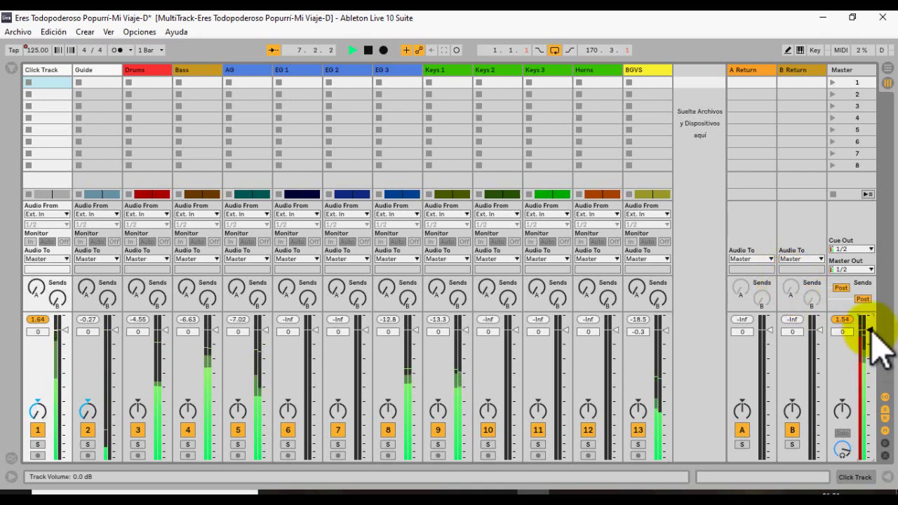
{"action": "left_click_drag", "start_coordinate": [870, 328], "coordinate": [870, 405]}
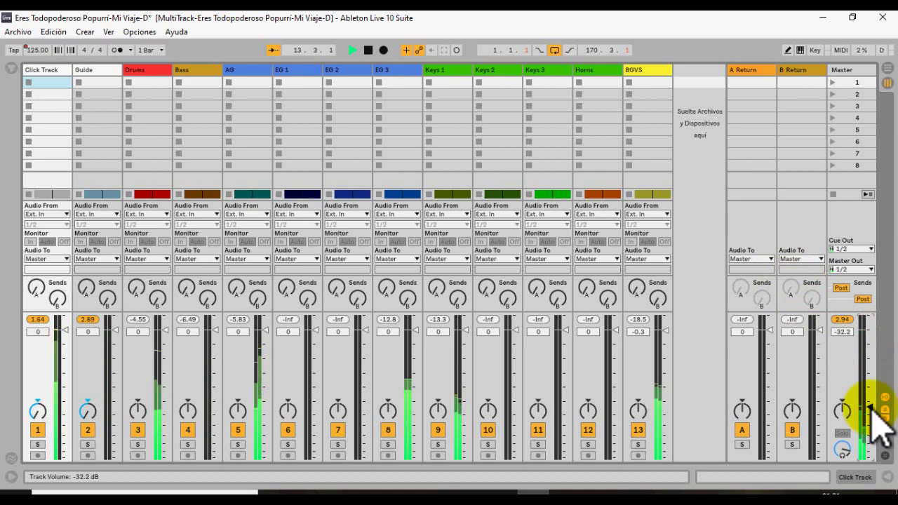
{"action": "left_click_drag", "start_coordinate": [871, 411], "coordinate": [873, 428]}
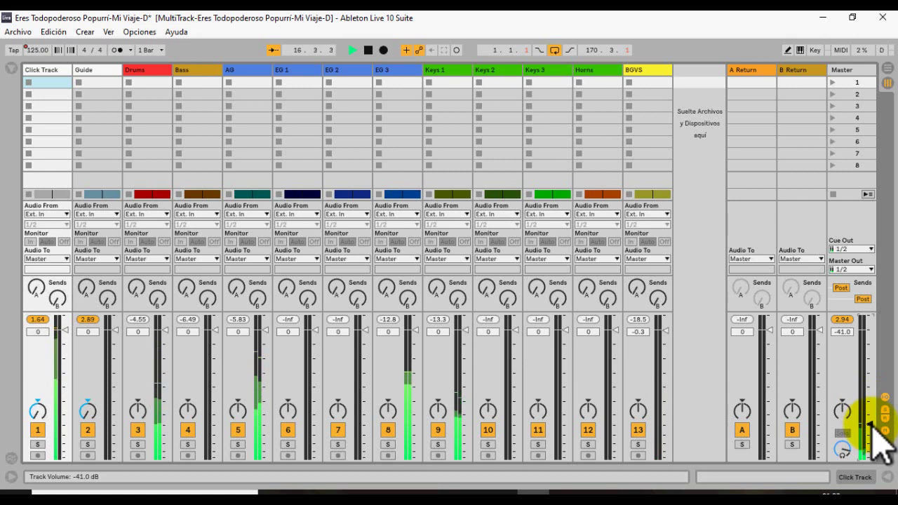
{"action": "key", "text": "space"}
{"action": "mouse_move", "coordinate": [871, 425]}
{"action": "left_mouse_down"}
{"action": "mouse_move", "coordinate": [870, 413]}
{"action": "mouse_move", "coordinate": [868, 422]}
{"action": "left_mouse_up"}
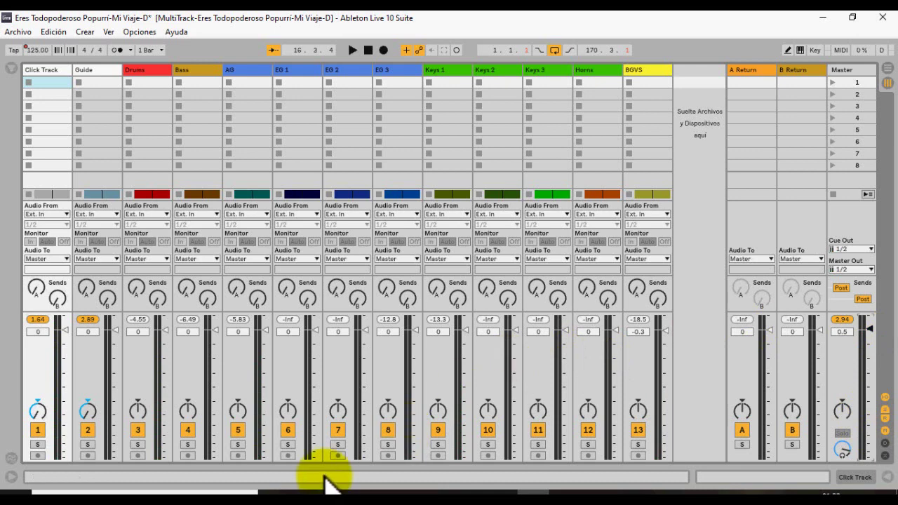
Lower the Click Track volume to -6.0 dB and the Guide volume to about -5.8 dB.
{"action": "left_click", "coordinate": [42, 69]}
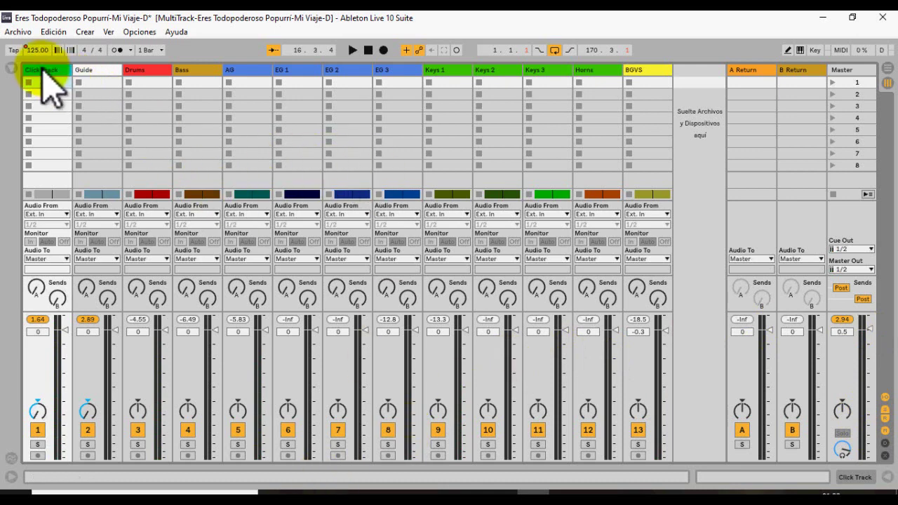
{"action": "left_click", "coordinate": [98, 70]}
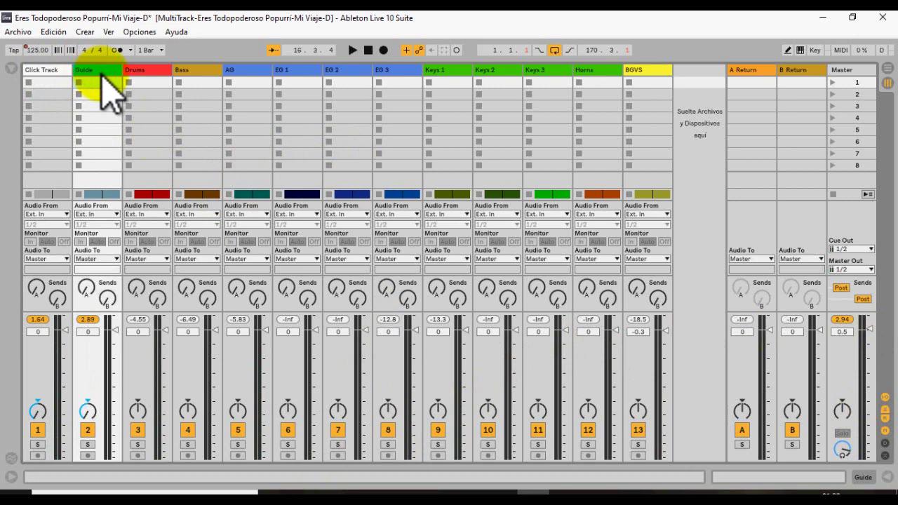
{"action": "left_click", "coordinate": [45, 70]}
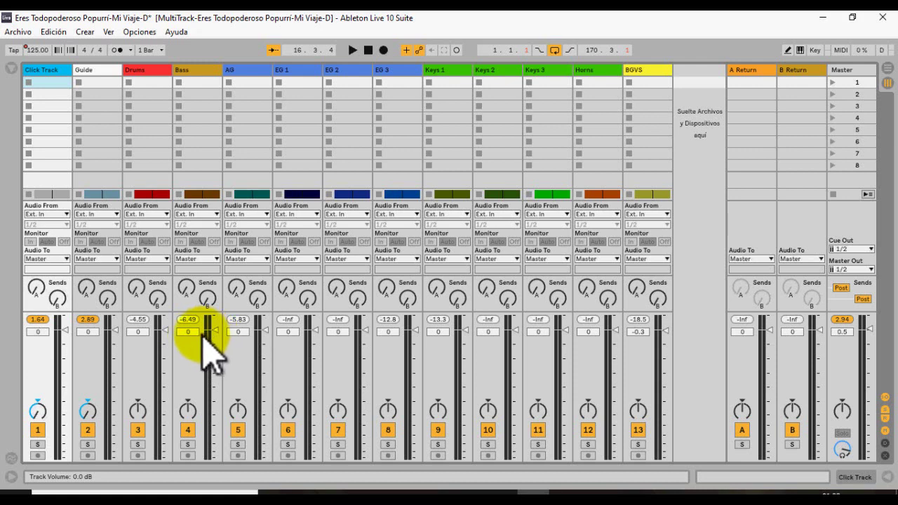
{"action": "left_click", "coordinate": [115, 330]}
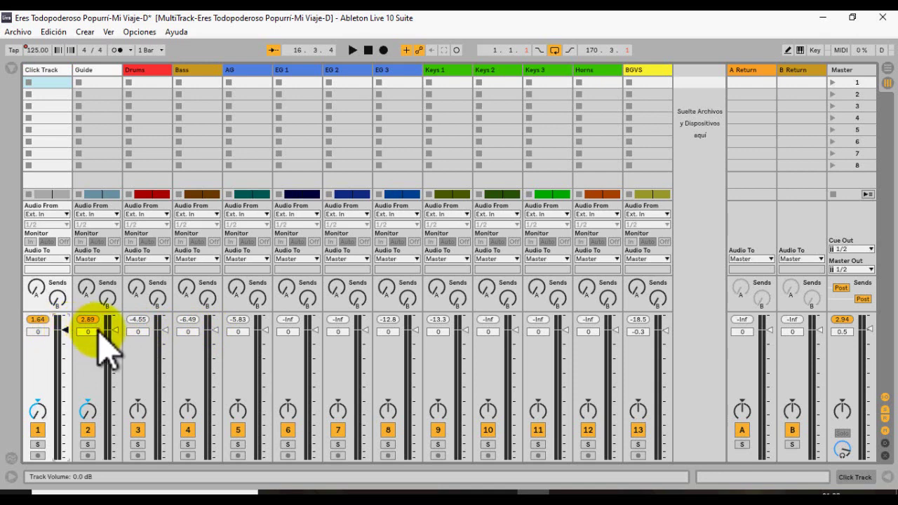
{"action": "scroll", "coordinate": [115, 333], "scroll_direction": "down", "scroll_amount": 8}
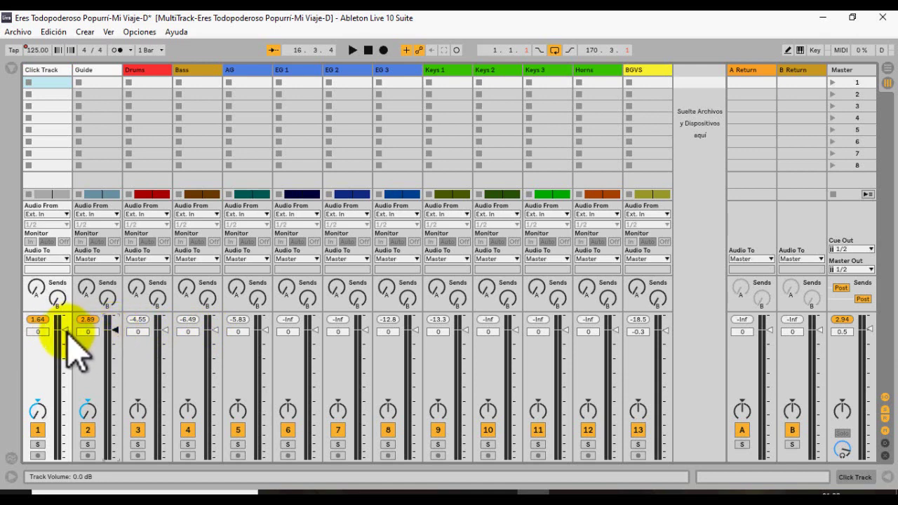
{"action": "left_click_drag", "start_coordinate": [66, 330], "coordinate": [68, 344]}
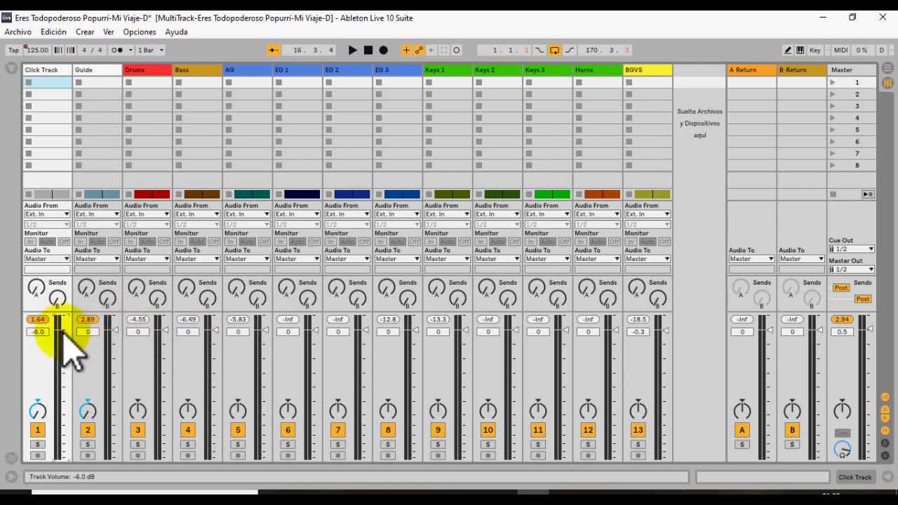
{"action": "scroll", "coordinate": [115, 328], "scroll_direction": "down", "scroll_amount": 3}
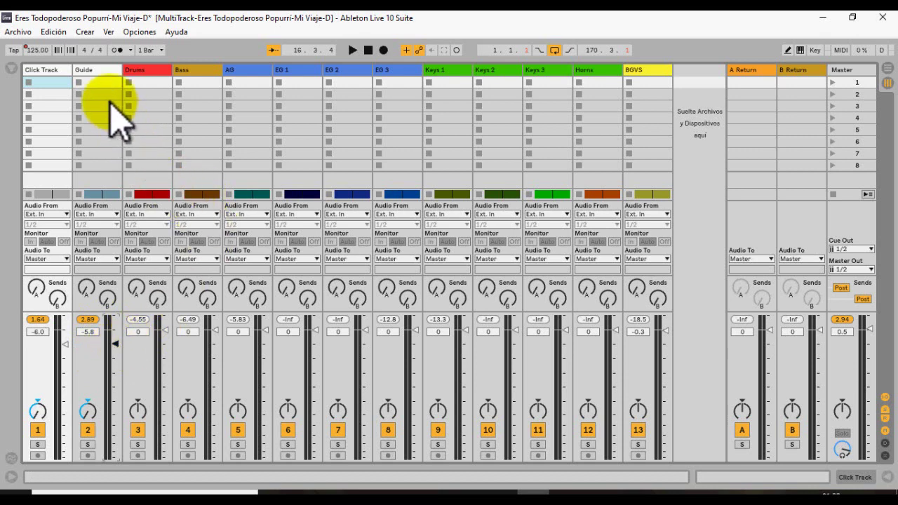
Lower all tracks from Drums to BGVS except Bass together, to -14.5 dB, with BGVS at -14.8 dB.
{"action": "left_click", "coordinate": [144, 70]}
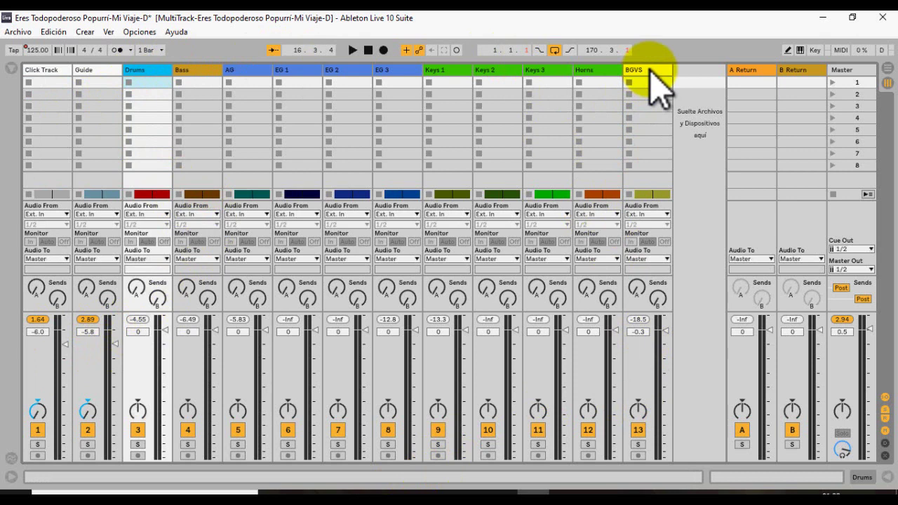
{"action": "left_click", "coordinate": [651, 69], "text": "shift"}
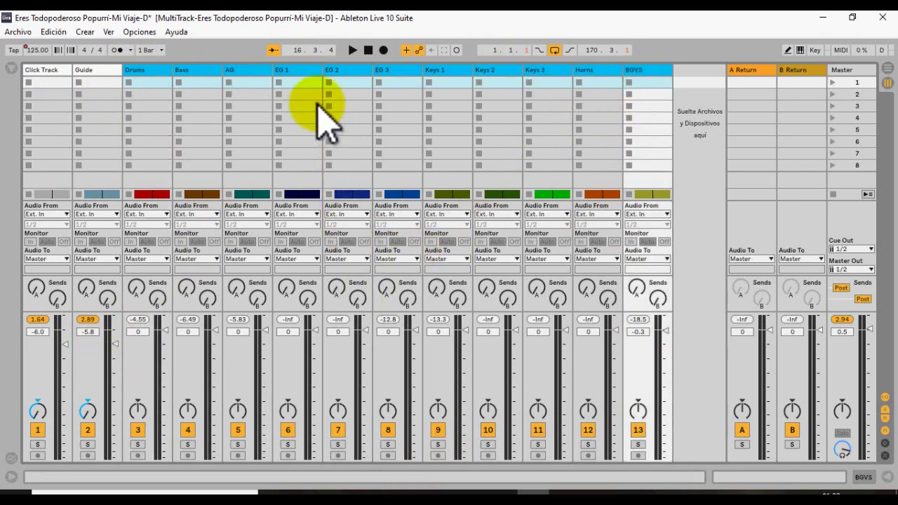
{"action": "left_click", "coordinate": [202, 73], "text": "ctrl"}
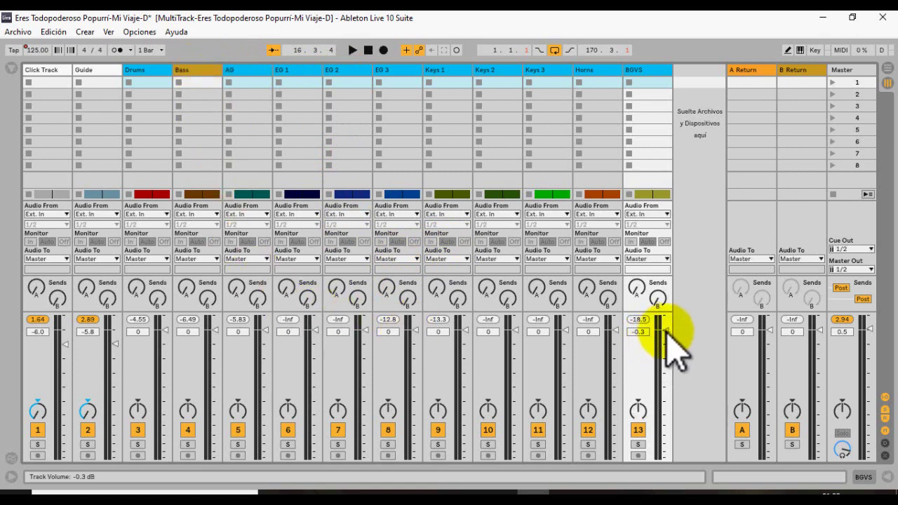
{"action": "left_click_drag", "start_coordinate": [665, 329], "coordinate": [662, 331]}
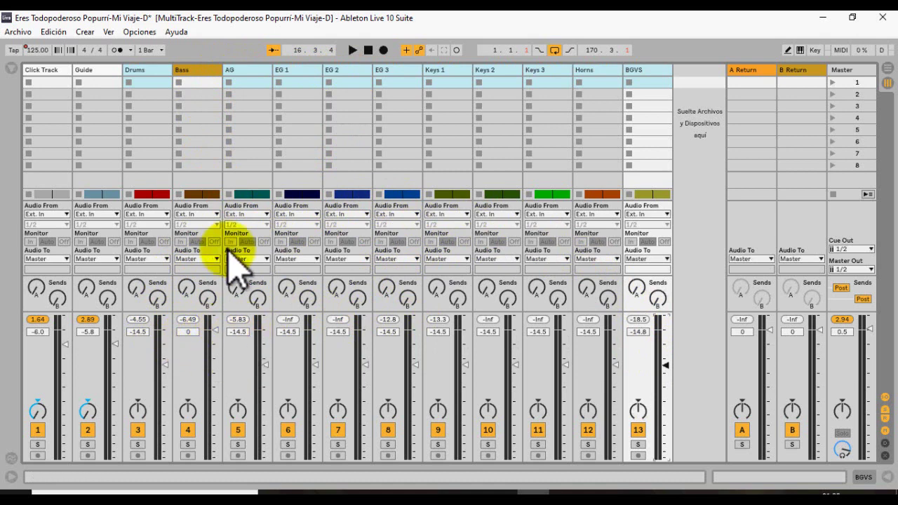
{"action": "left_click", "coordinate": [248, 68]}
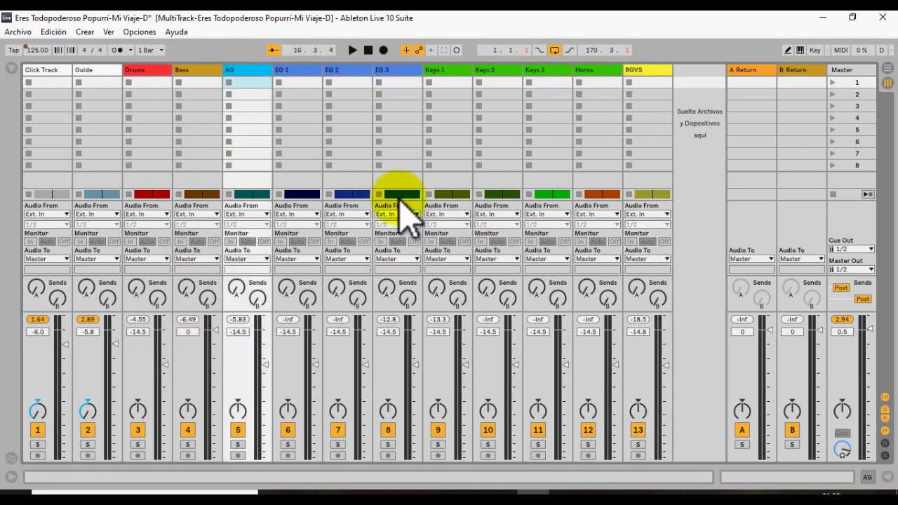
Play the song, including the Refrain and second Pre Chorus sections, and check the balance of the bass mix in the Session view.
{"action": "key", "text": "space"}
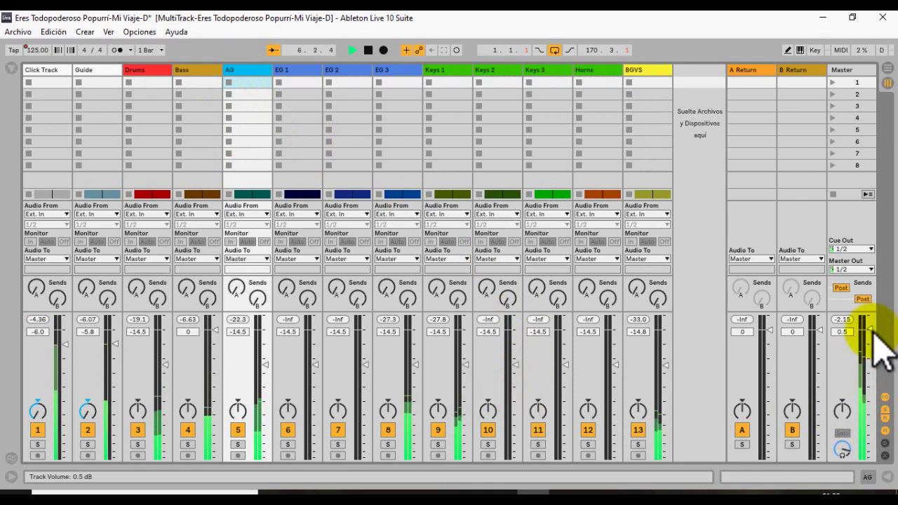
{"action": "key", "text": "Tab"}
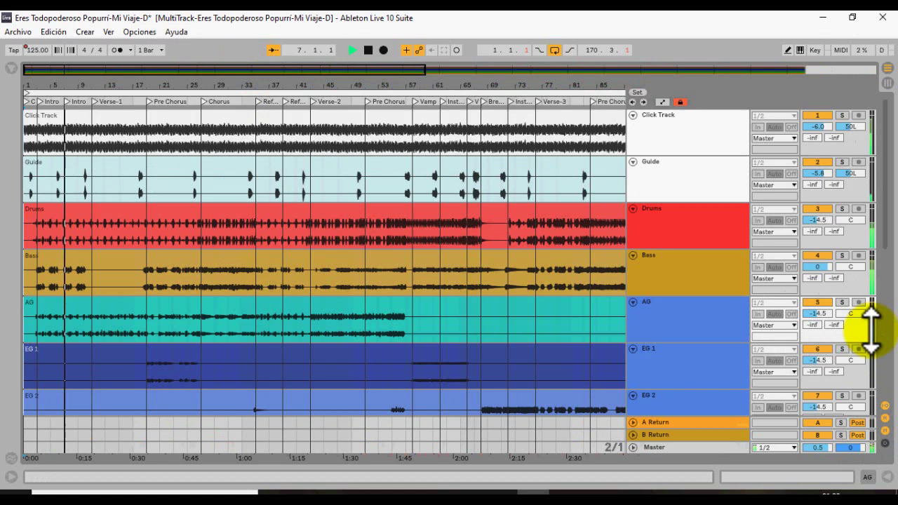
{"action": "left_click", "coordinate": [287, 102]}
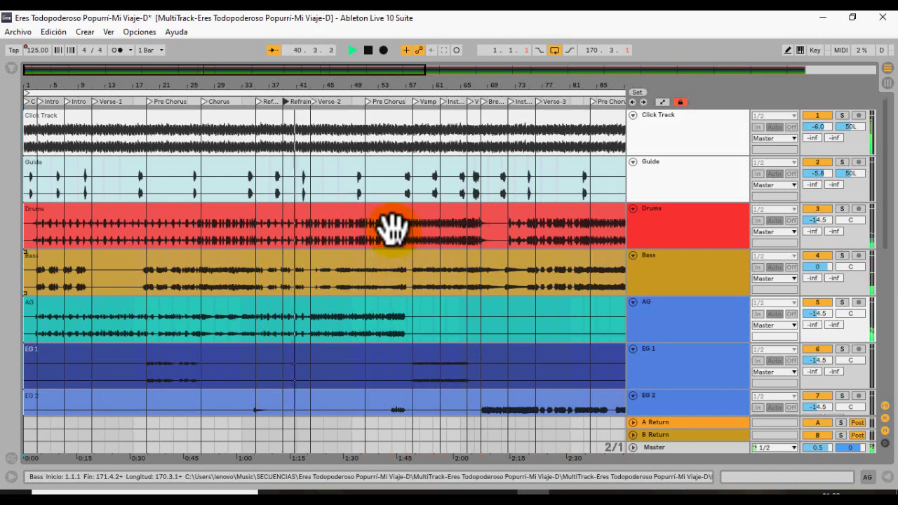
{"action": "left_click", "coordinate": [369, 103]}
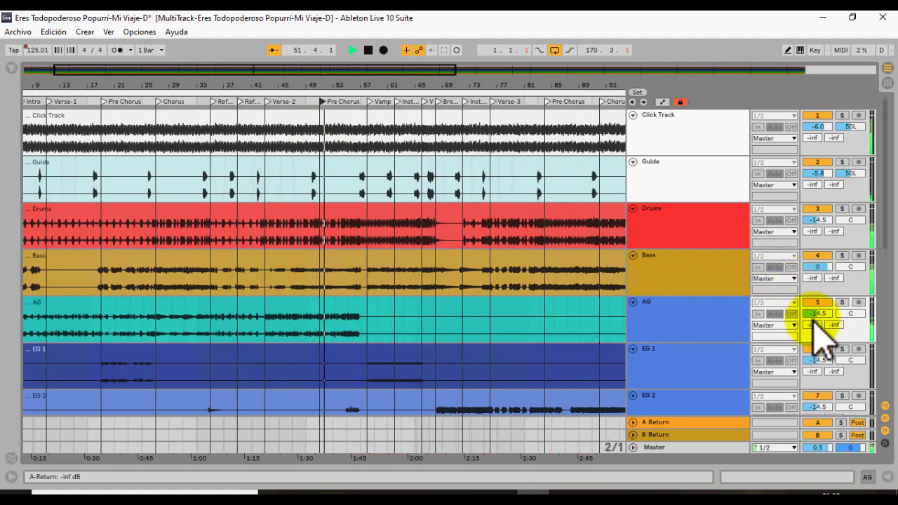
{"action": "key", "text": "Tab"}
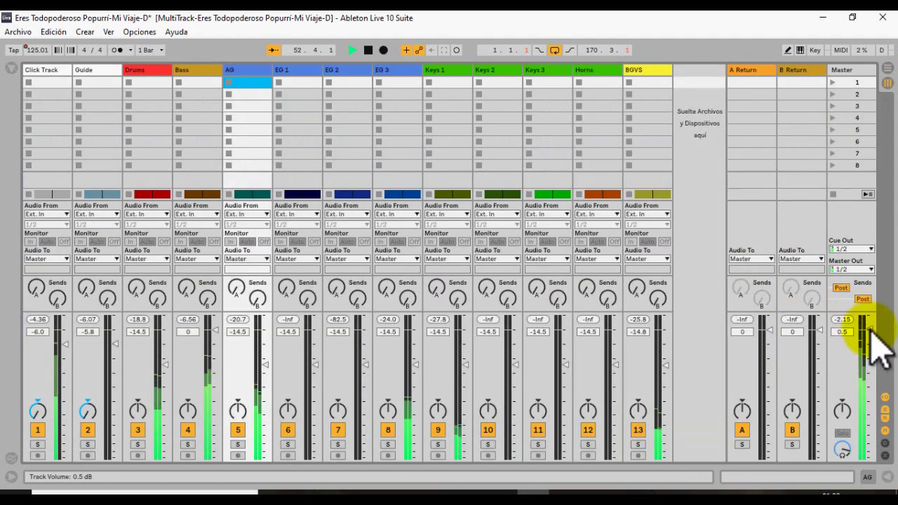
While the song plays, try Master volumes of -30.2, 0 and -36.0 dB, and leave the Master at -0.6 dB.
{"action": "scroll", "coordinate": [870, 327], "scroll_direction": "down", "scroll_amount": 10}
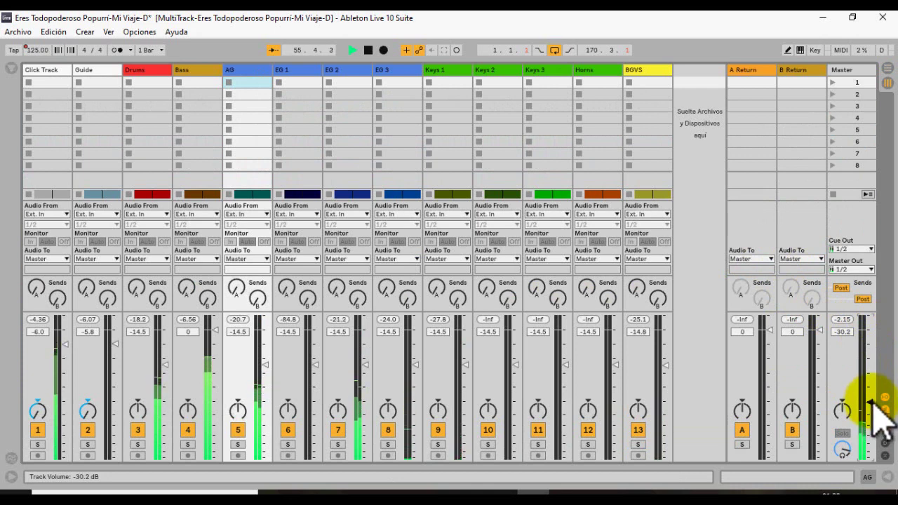
{"action": "left_click_drag", "start_coordinate": [870, 402], "coordinate": [870, 329]}
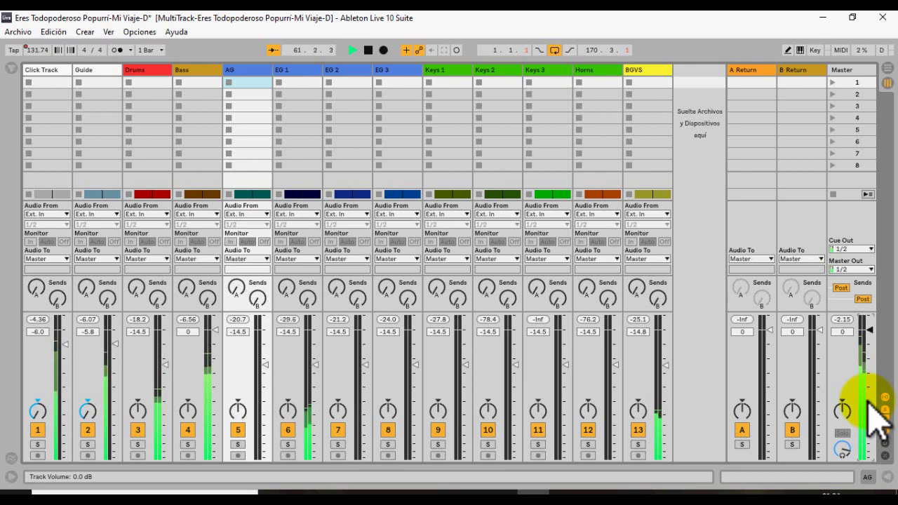
{"action": "left_click_drag", "start_coordinate": [868, 331], "coordinate": [868, 402]}
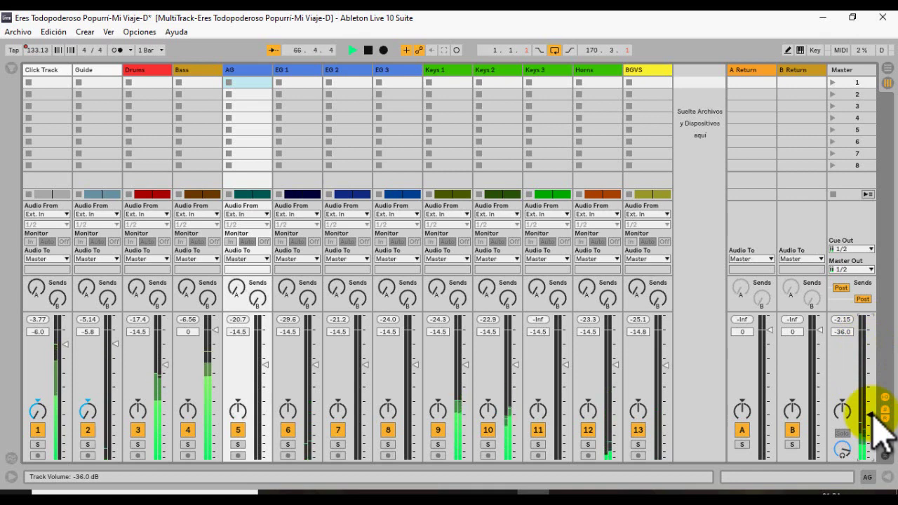
{"action": "scroll", "coordinate": [873, 417], "scroll_direction": "up", "scroll_amount": 15}
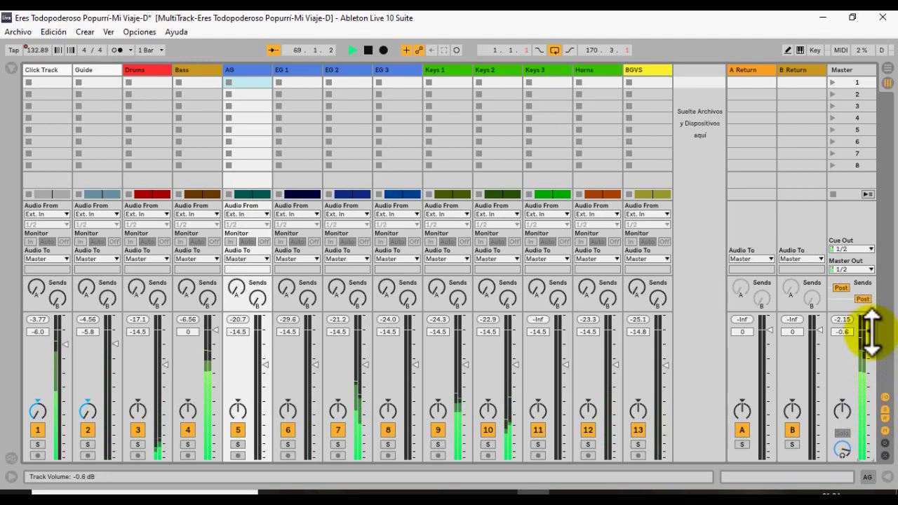
Play the song from the Pre Chorus after Verse-3 in the Arrangement view, stop it, and return to the Session view.
{"action": "key", "text": "Tab"}
{"action": "left_click", "coordinate": [420, 103]}
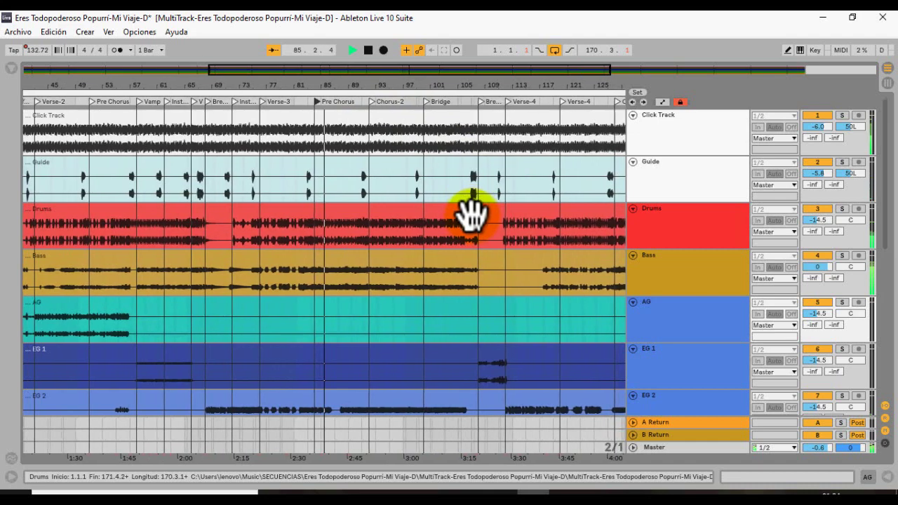
{"action": "key", "text": "space"}
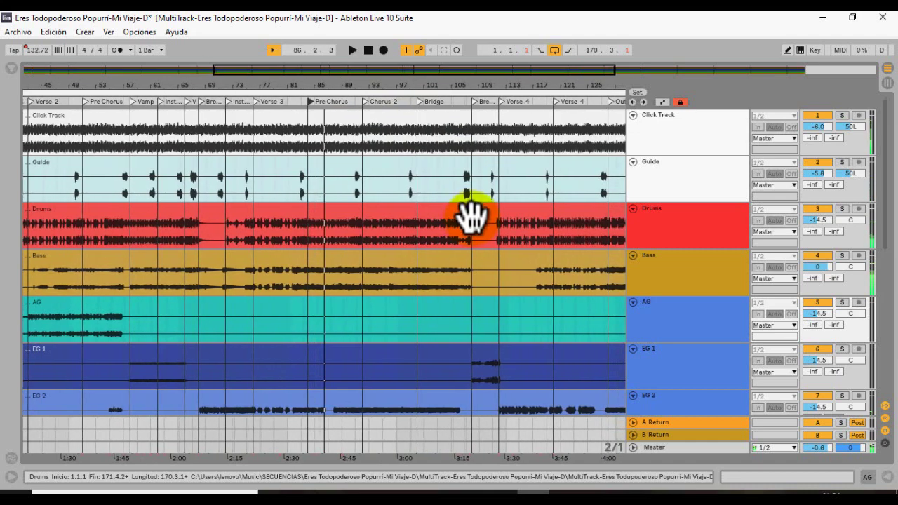
{"action": "key", "text": "Tab"}
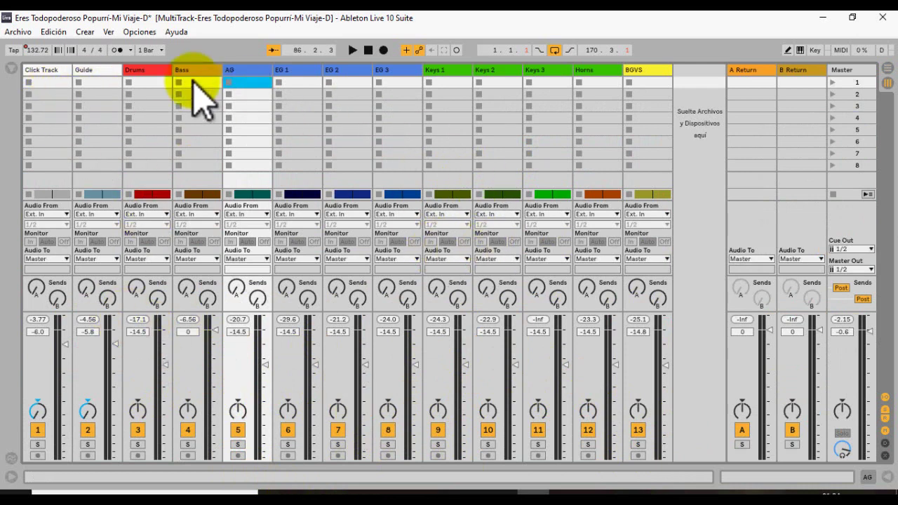
Export the Master as audio with Encode PCM off and Encode MP3 (CBR 320) on.
{"action": "left_click", "coordinate": [19, 33]}
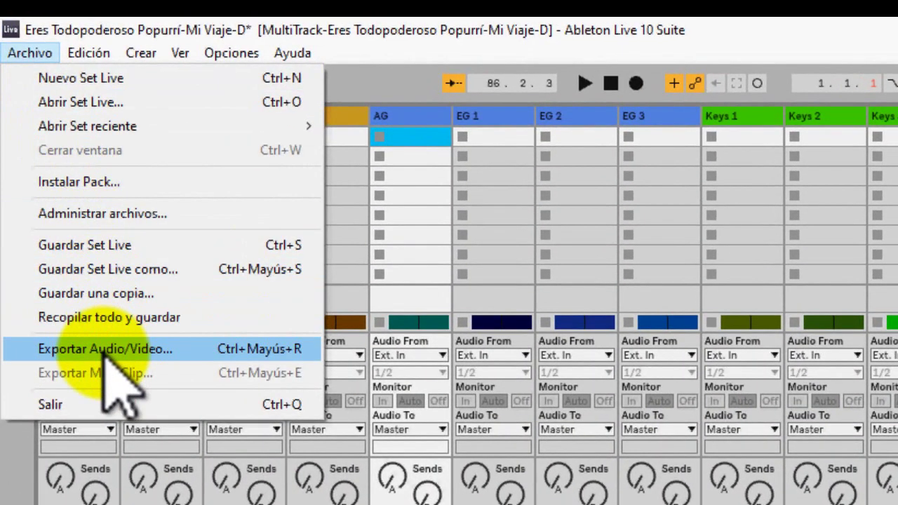
{"action": "left_click", "coordinate": [104, 354]}
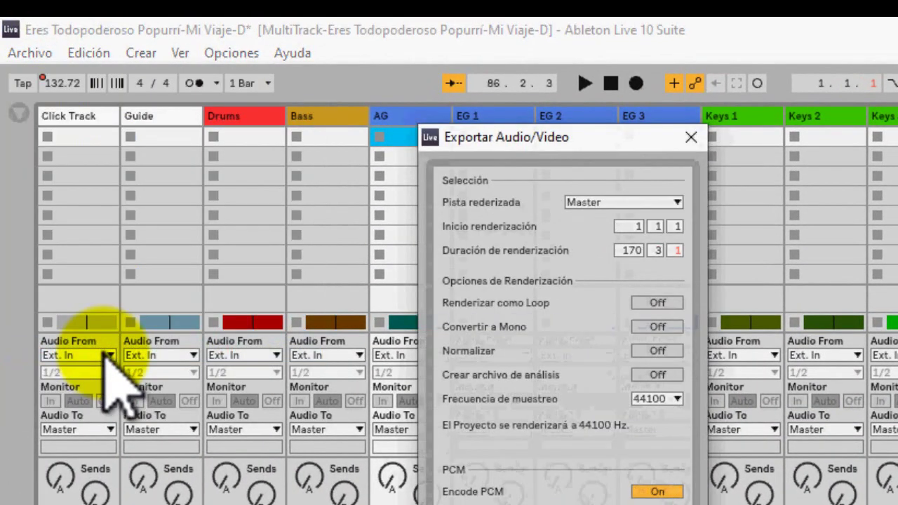
{"action": "left_click_drag", "start_coordinate": [571, 134], "coordinate": [674, 98]}
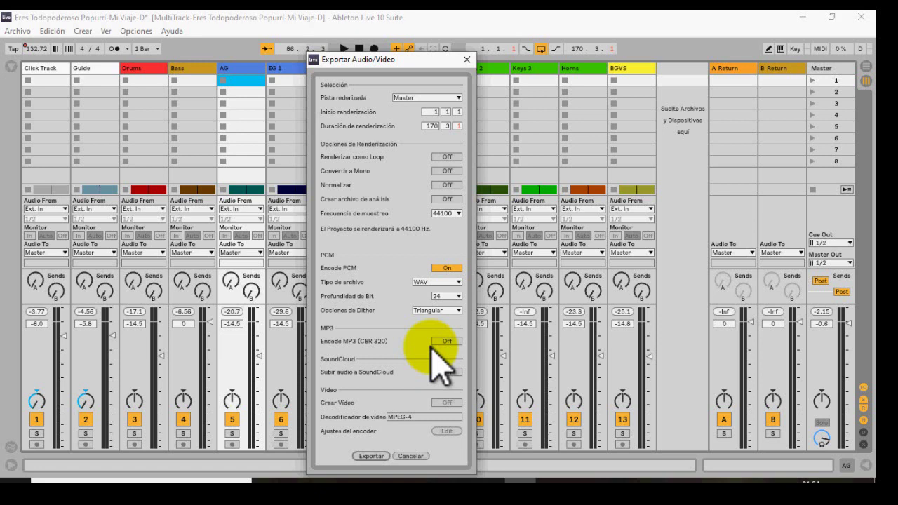
{"action": "left_click", "coordinate": [448, 268]}
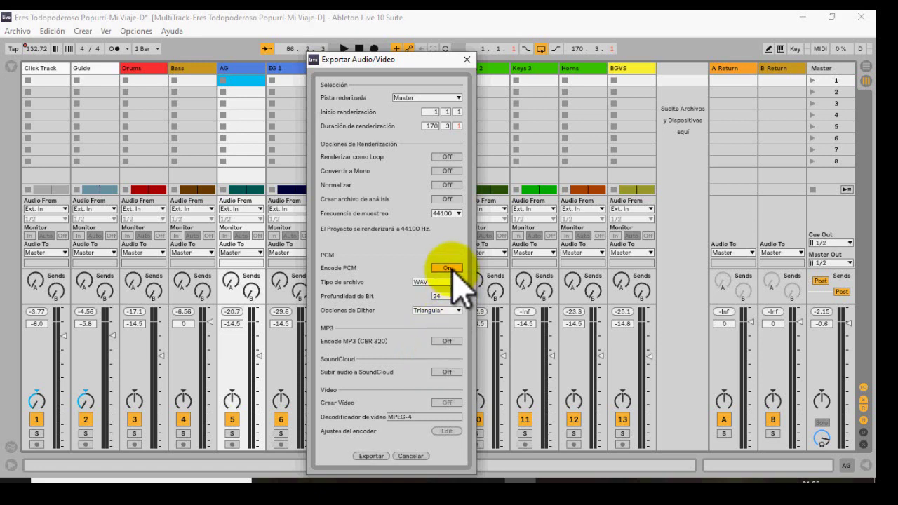
{"action": "left_click", "coordinate": [447, 341]}
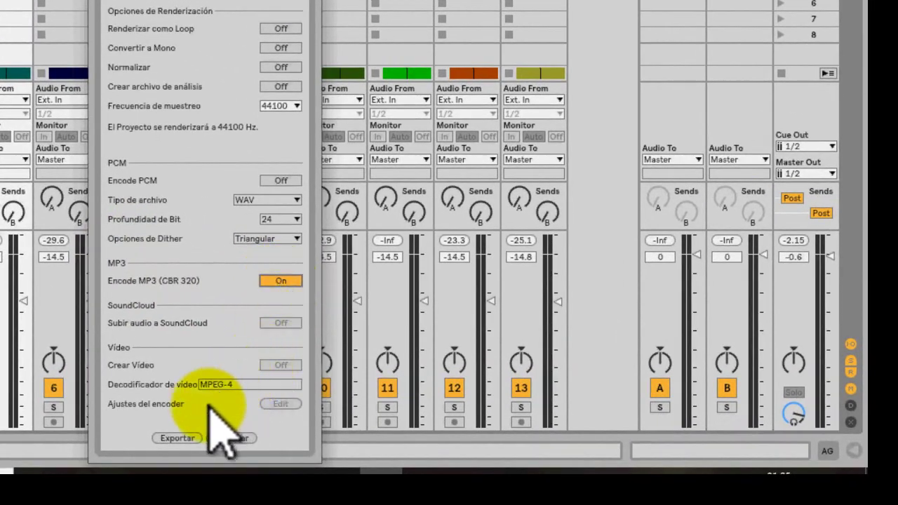
{"action": "left_click", "coordinate": [184, 438]}
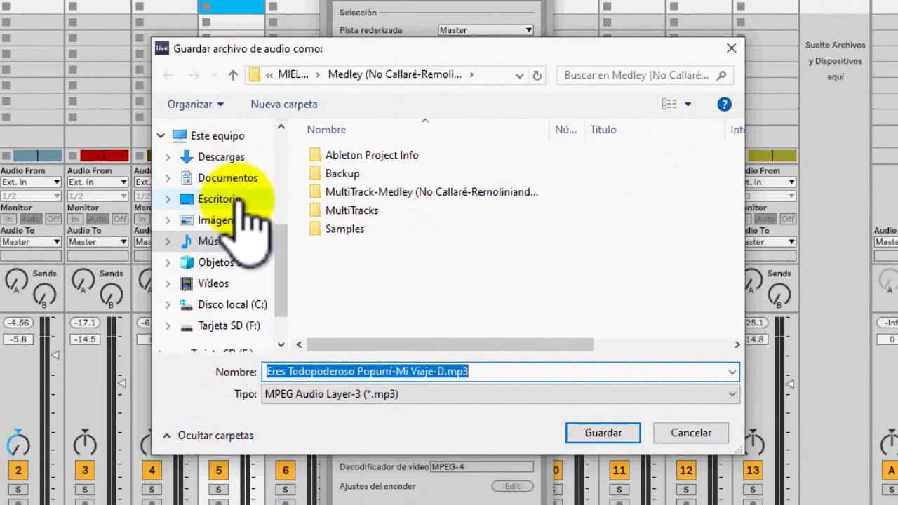
Save the exported MP3 in the Música folder under the name Eres Todopoderoso - BAJO.
{"action": "left_click", "coordinate": [62, 143]}
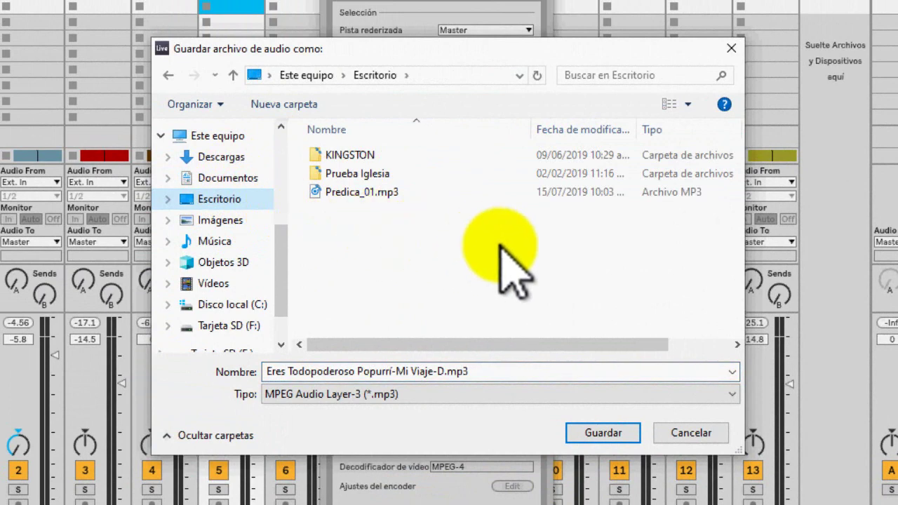
{"action": "left_click", "coordinate": [227, 178]}
{"action": "left_click", "coordinate": [223, 138]}
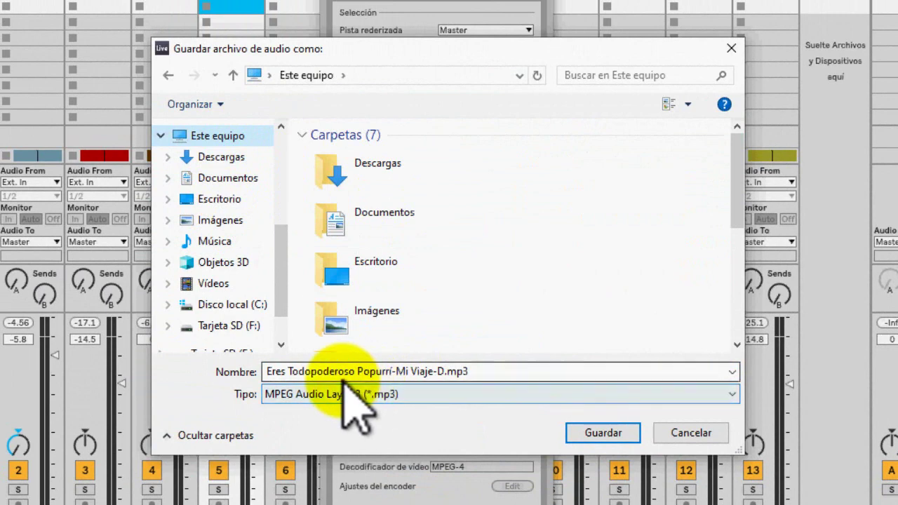
{"action": "left_click", "coordinate": [441, 373]}
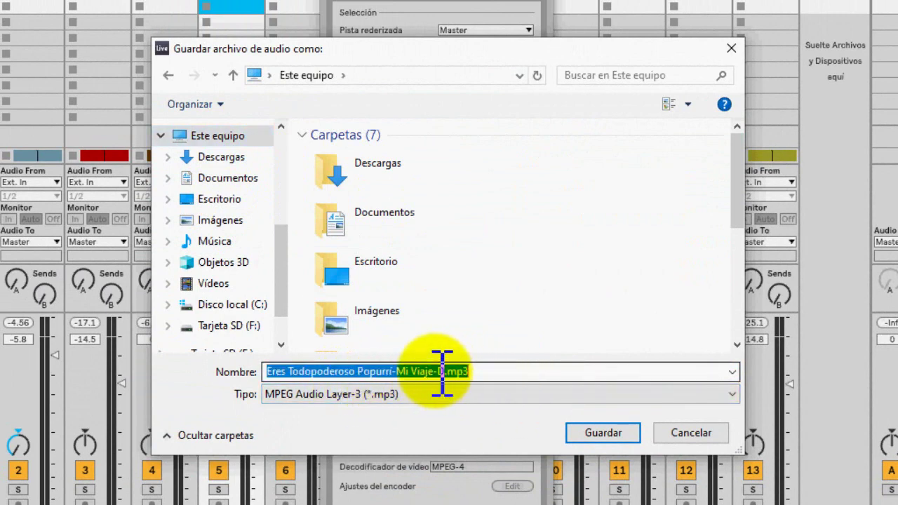
{"action": "left_click", "coordinate": [481, 372]}
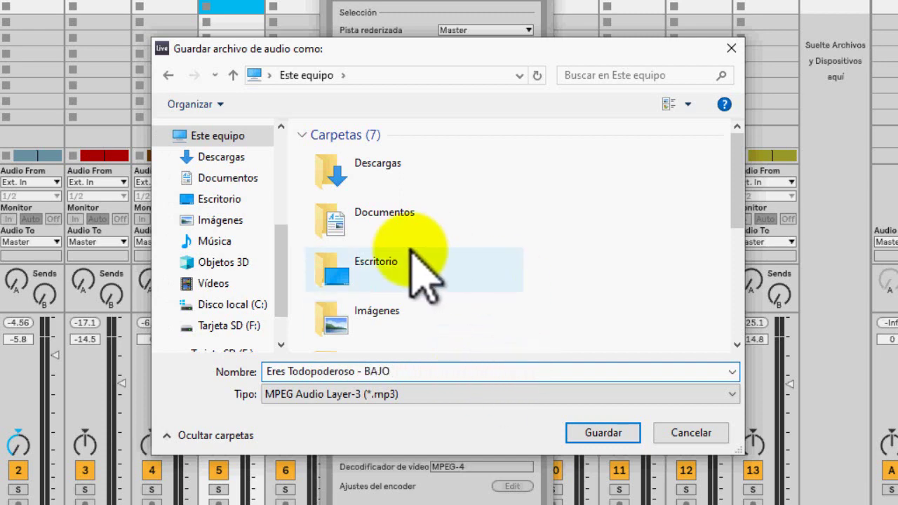
{"action": "left_click", "coordinate": [223, 245]}
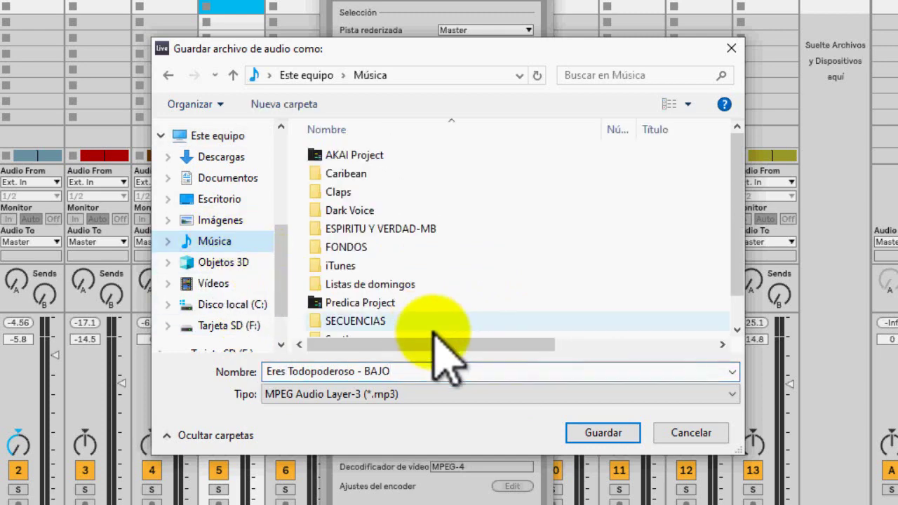
{"action": "left_click", "coordinate": [604, 441]}
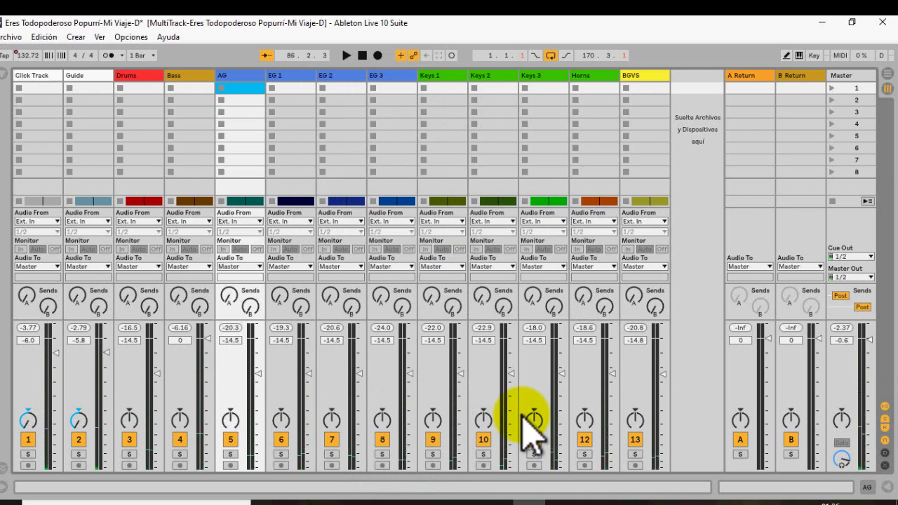
Switch to File Explorer, open the Música folder and play Eres Todopoderoso - BAJO.mp3 in the music player.
{"action": "left_click", "coordinate": [296, 504]}
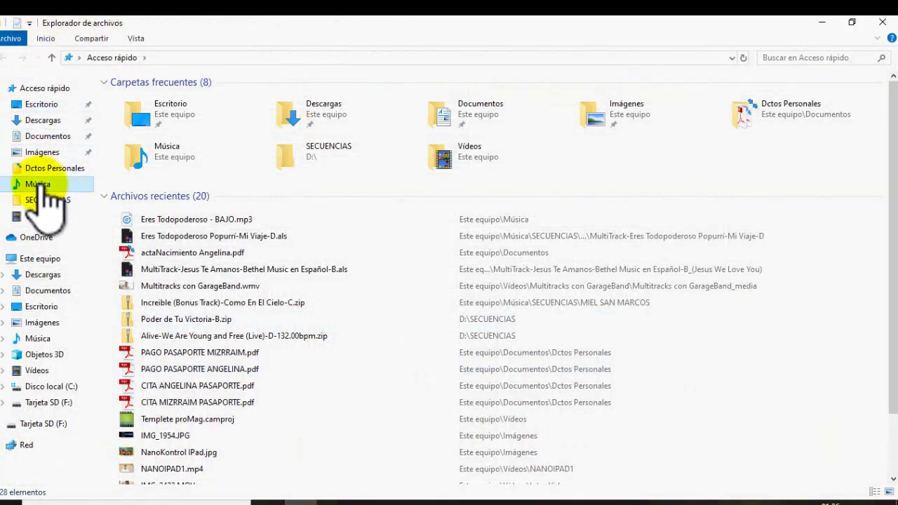
{"action": "left_click", "coordinate": [40, 185]}
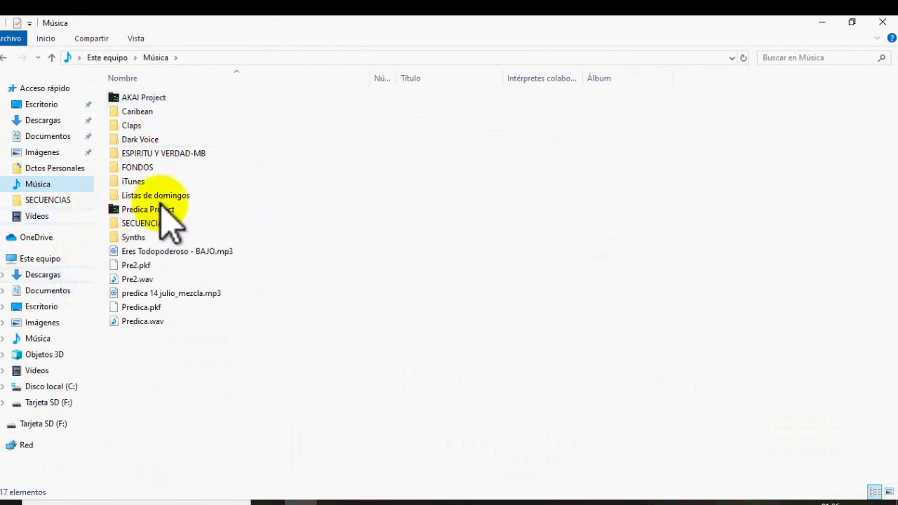
{"action": "left_click", "coordinate": [155, 251]}
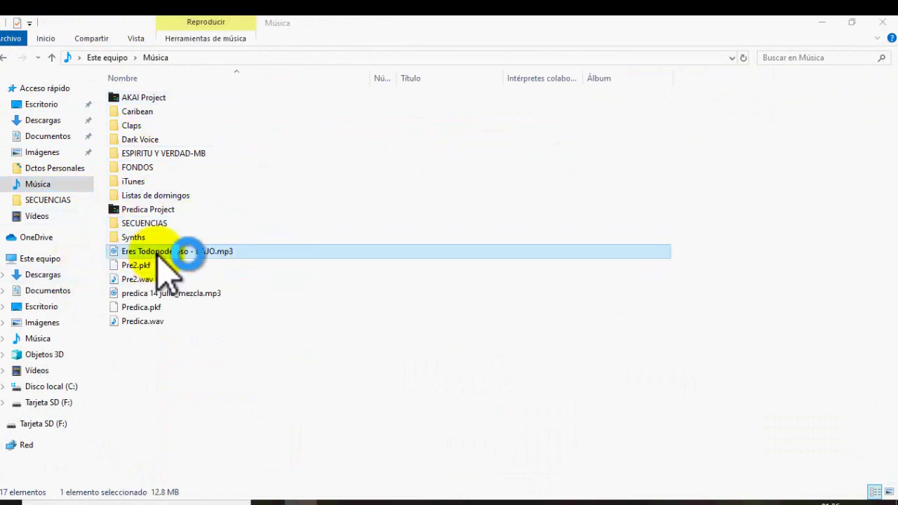
{"action": "double_click", "coordinate": [157, 253]}
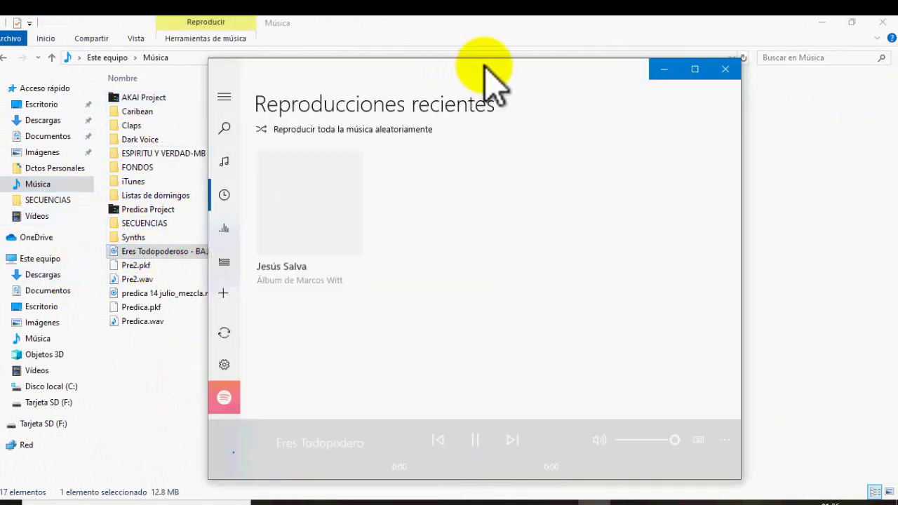
{"action": "left_click_drag", "start_coordinate": [482, 66], "coordinate": [364, 62]}
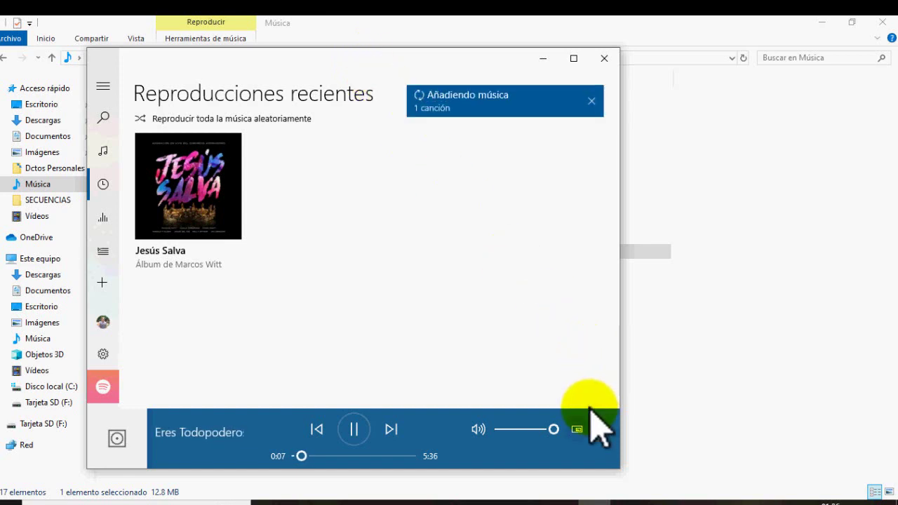
Listen to the exported MP3 at different volumes and around 2:39 and 3:53, pause it, and return to Ableton Live.
{"action": "left_click_drag", "start_coordinate": [554, 429], "coordinate": [505, 429]}
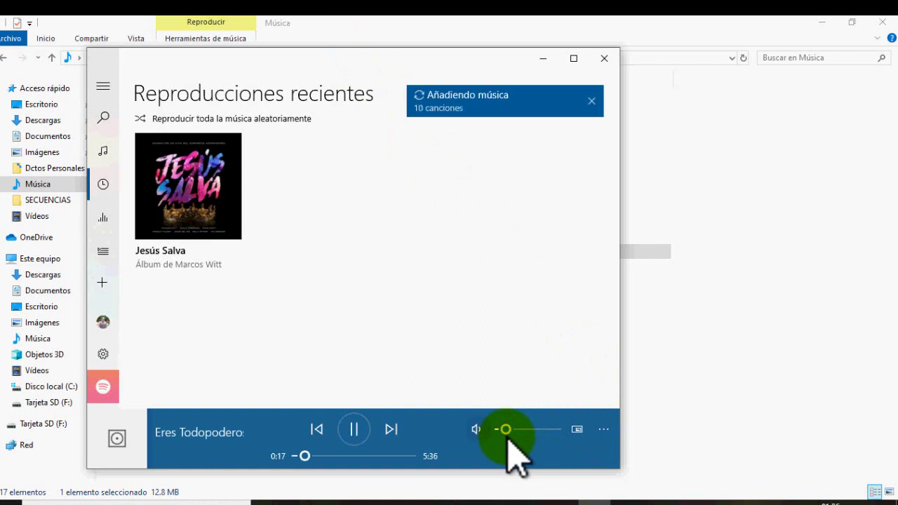
{"action": "left_click_drag", "start_coordinate": [507, 438], "coordinate": [537, 430]}
{"action": "left_click", "coordinate": [347, 456]}
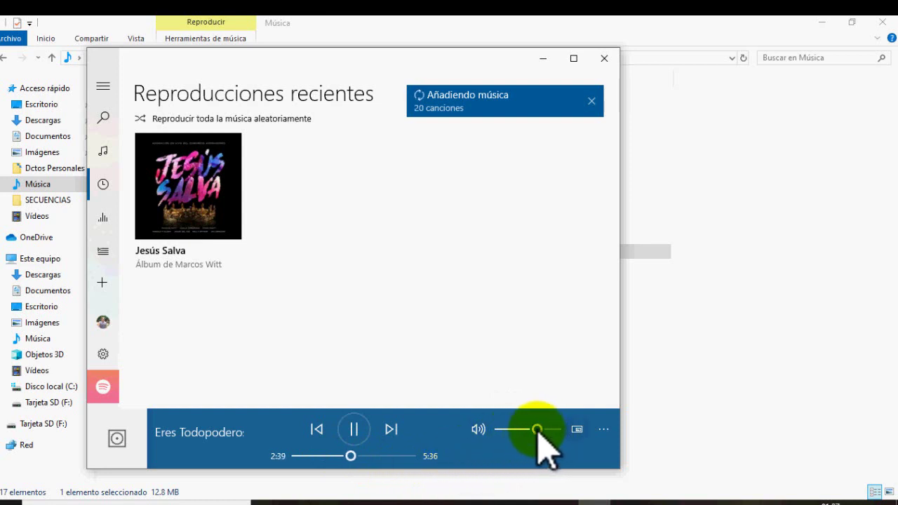
{"action": "left_click_drag", "start_coordinate": [536, 429], "coordinate": [548, 430]}
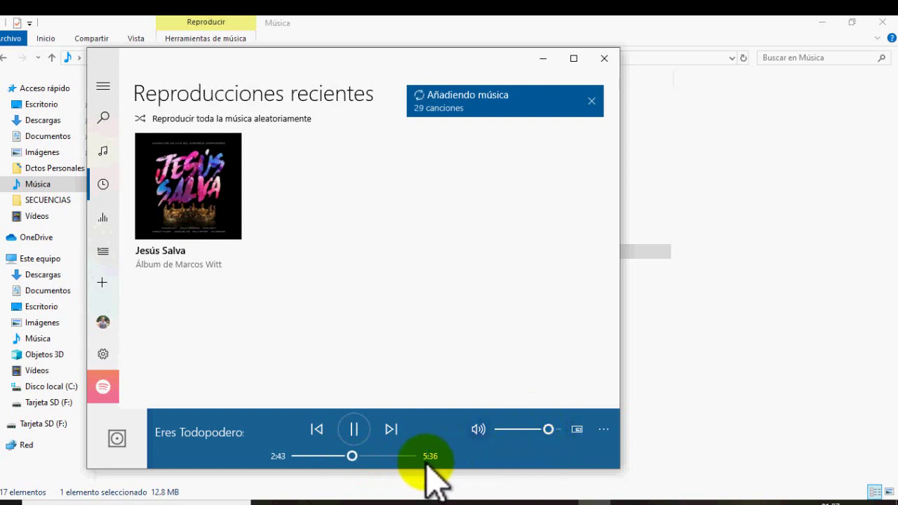
{"action": "left_click", "coordinate": [374, 456]}
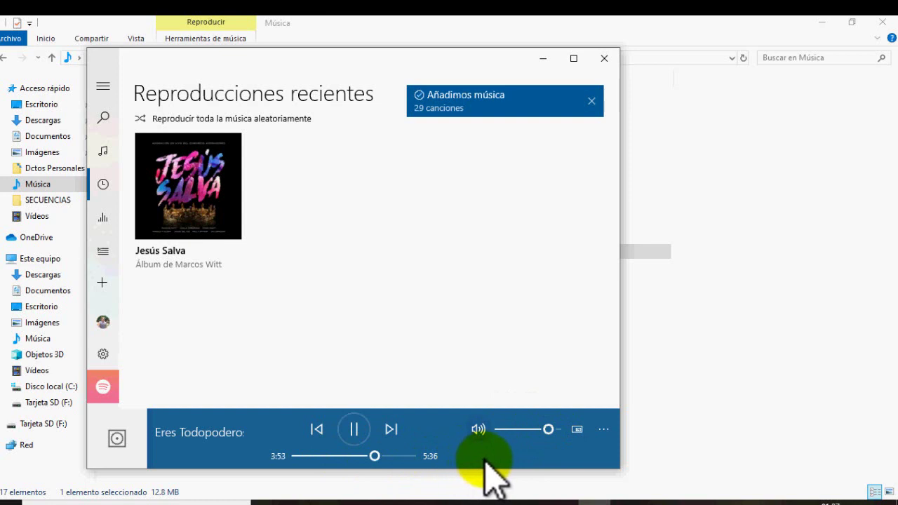
{"action": "left_click", "coordinate": [354, 428]}
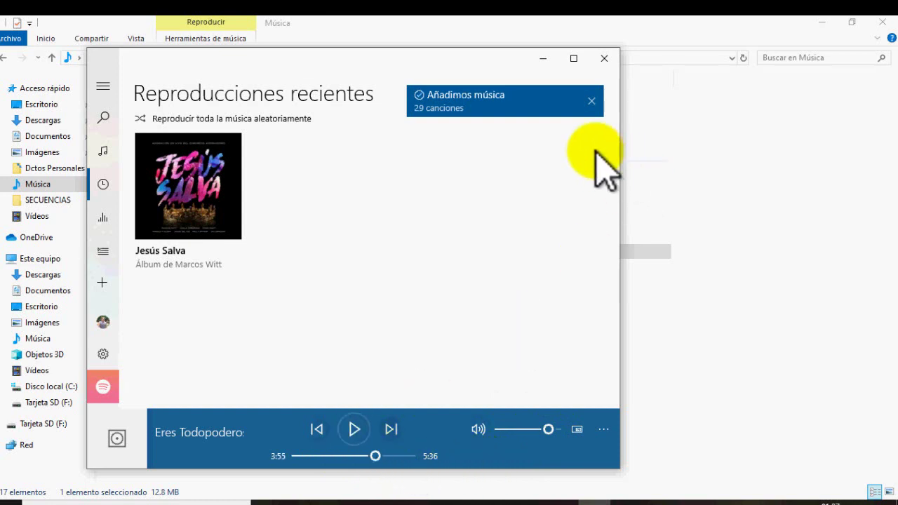
{"action": "left_click", "coordinate": [603, 27]}
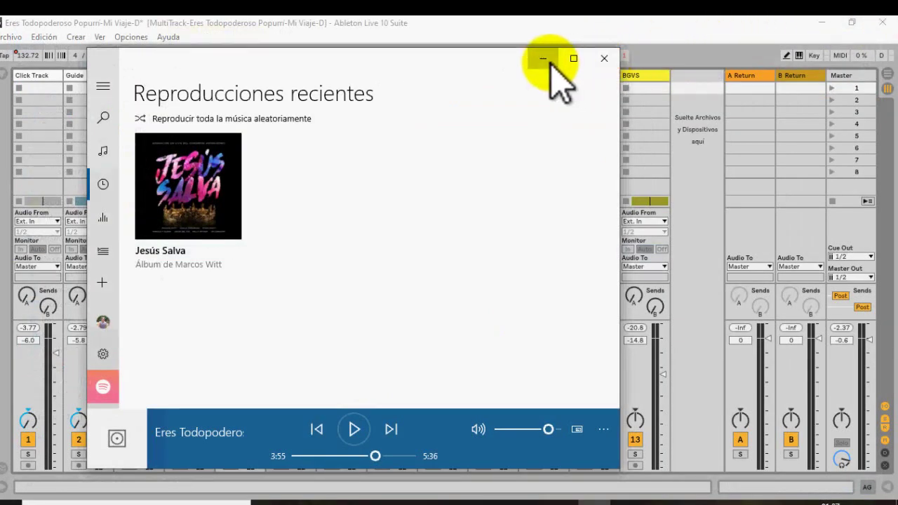
{"action": "left_click", "coordinate": [542, 58]}
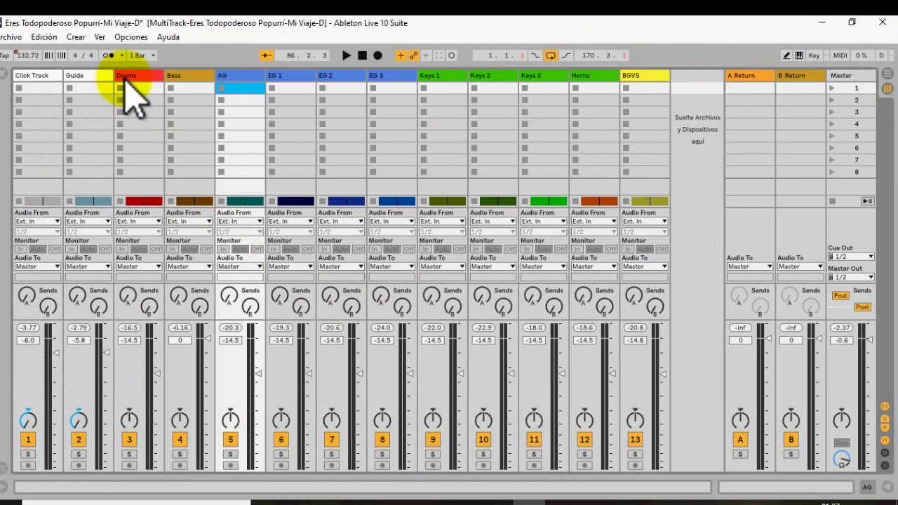
Raise the volumes of all tracks from Drums to BGVS together, to 0.3 dB, with Bass at 6.0 dB and BGVS at 0.
{"action": "left_click", "coordinate": [124, 77]}
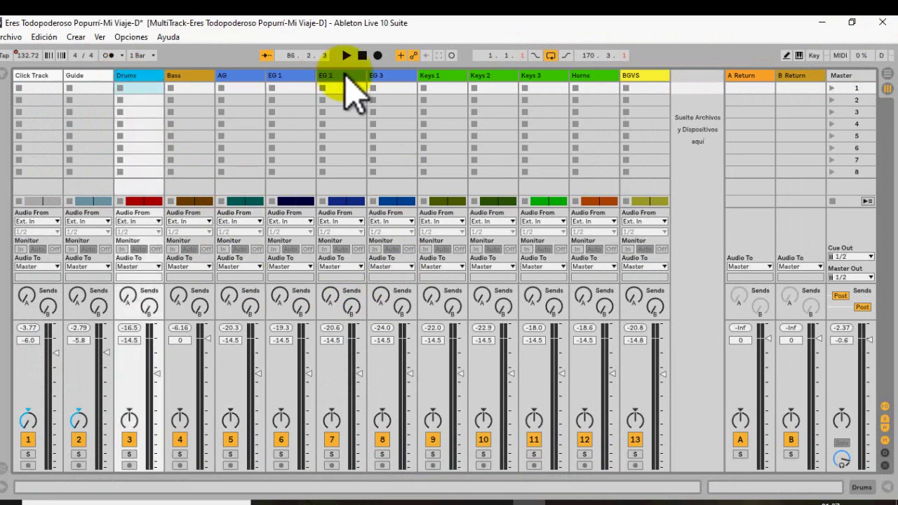
{"action": "left_click", "coordinate": [626, 76], "text": "shift"}
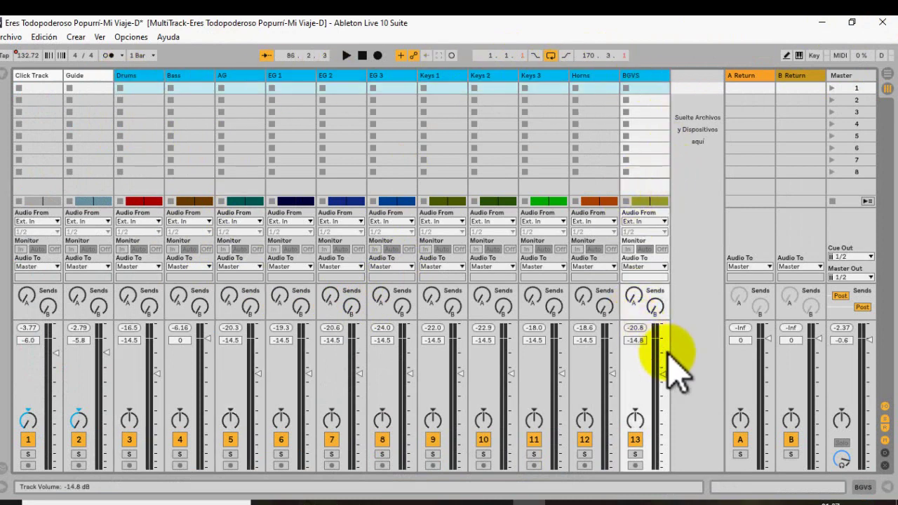
{"action": "left_click_drag", "start_coordinate": [661, 374], "coordinate": [437, 343]}
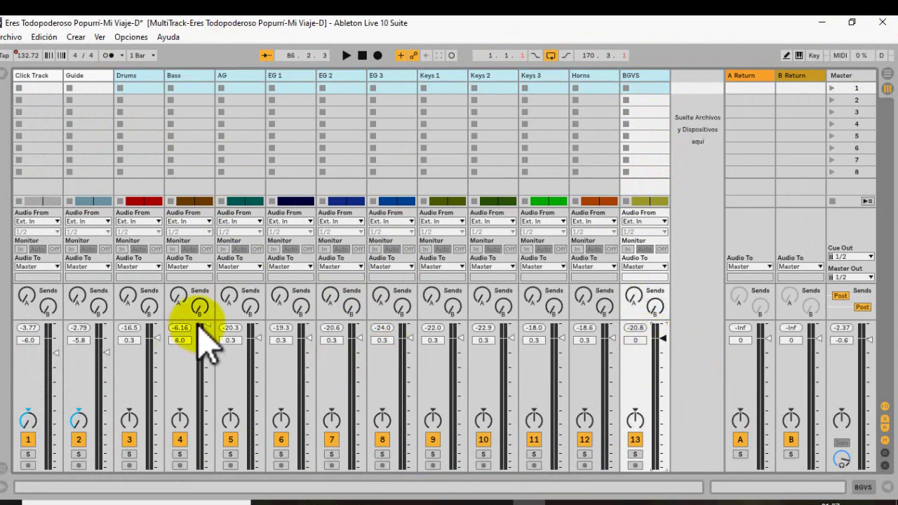
{"action": "left_click", "coordinate": [231, 90]}
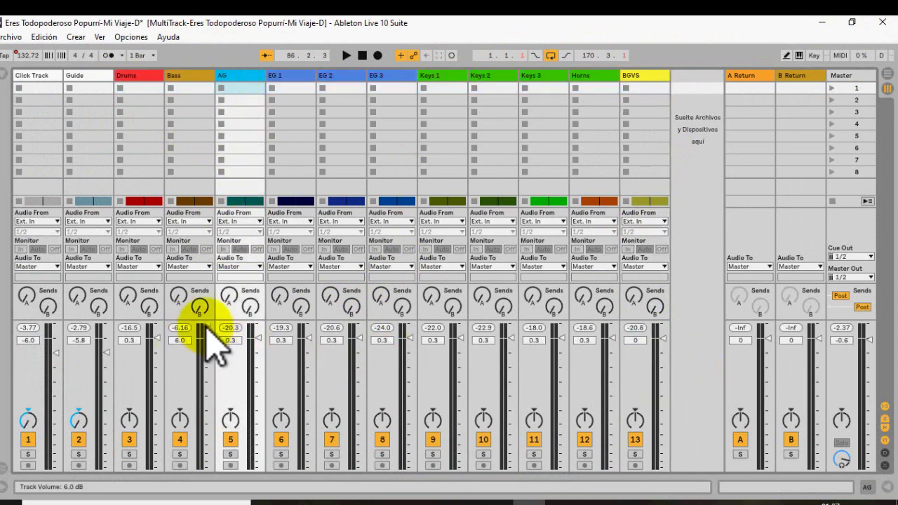
Lower Bass to -0.3 dB, and bring Bass through BGVS down together to -16.7 dB, with Bass at -17.3 and BGVS at -17.0.
{"action": "left_click_drag", "start_coordinate": [208, 327], "coordinate": [208, 331]}
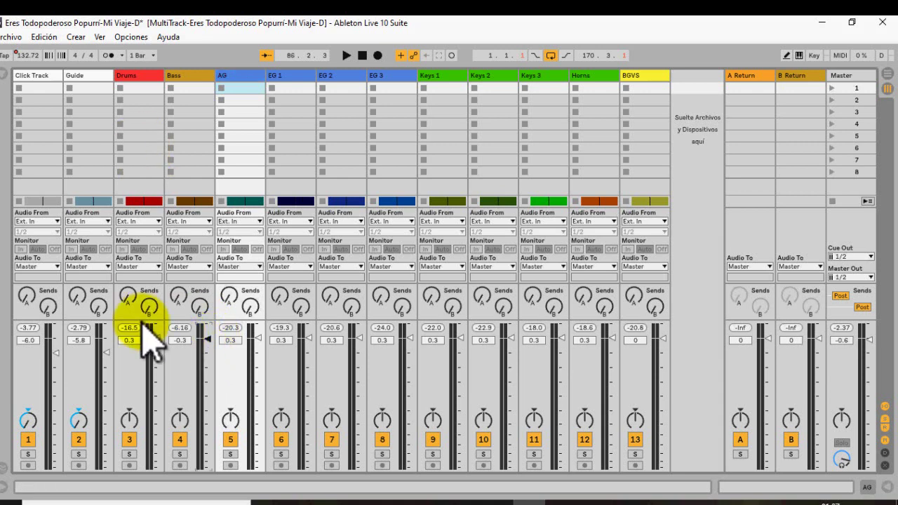
{"action": "left_click", "coordinate": [203, 74]}
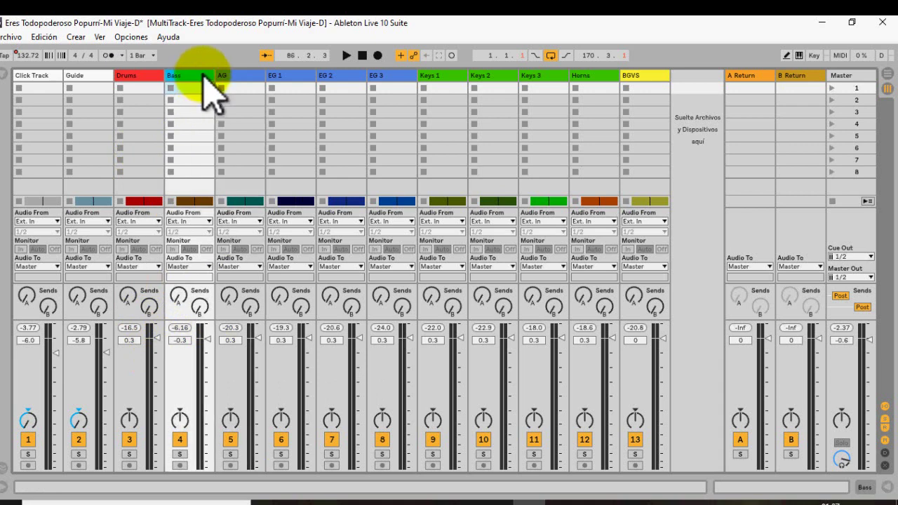
{"action": "left_click", "coordinate": [645, 75], "text": "shift"}
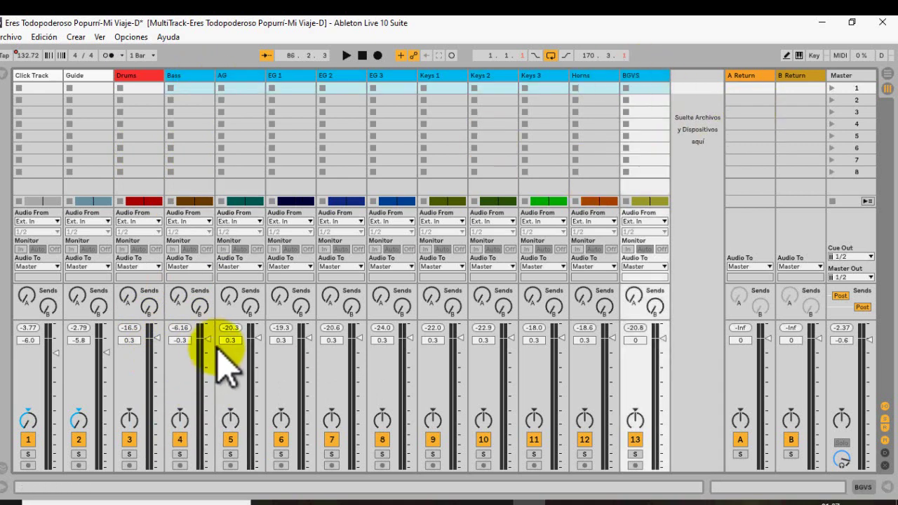
{"action": "left_click", "coordinate": [205, 347]}
{"action": "left_click_drag", "start_coordinate": [205, 344], "coordinate": [208, 346]}
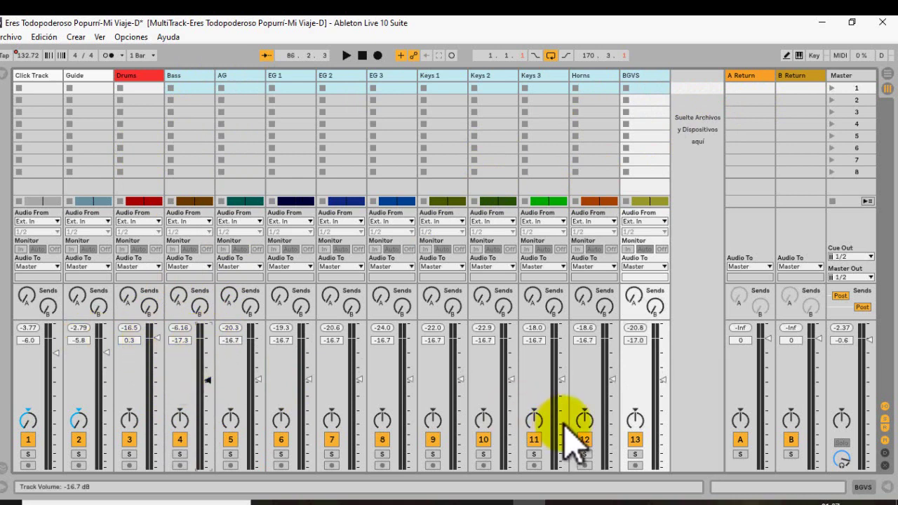
Play the drum mix from the start and listen at the first Pre Chorus, the Refrain and the second Pre Chorus markers.
{"action": "left_click", "coordinate": [365, 55]}
{"action": "key", "text": "space"}
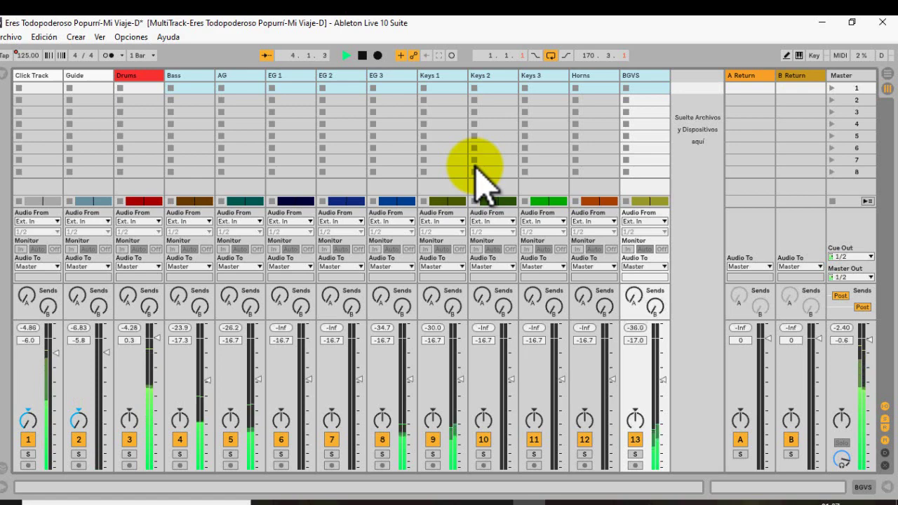
{"action": "key", "text": "Tab"}
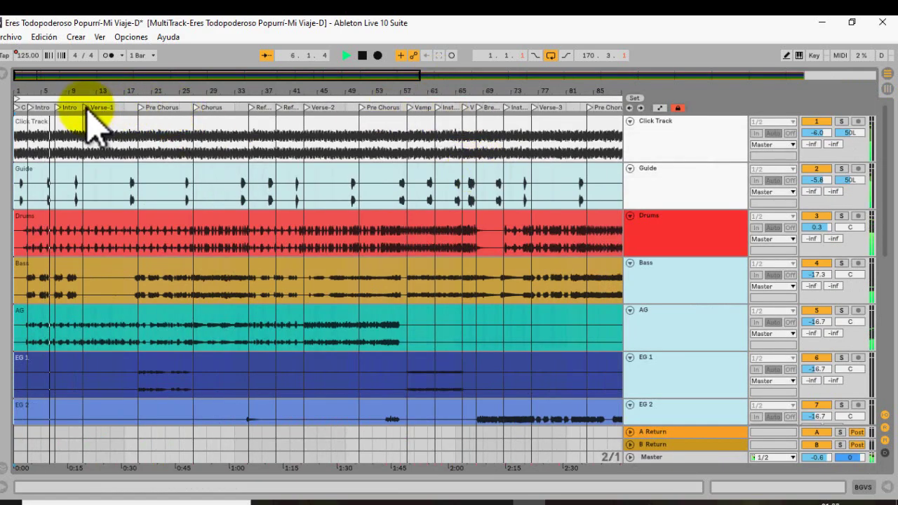
{"action": "left_click", "coordinate": [141, 107]}
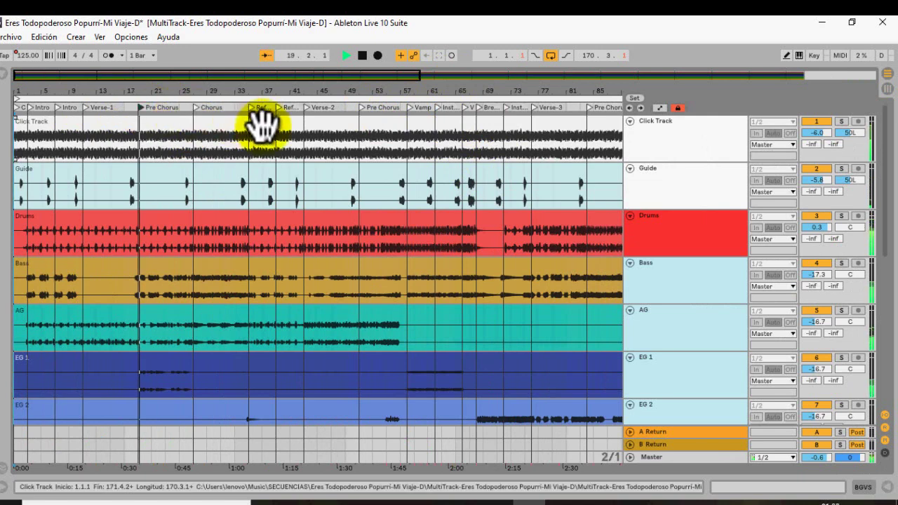
{"action": "left_click", "coordinate": [251, 107]}
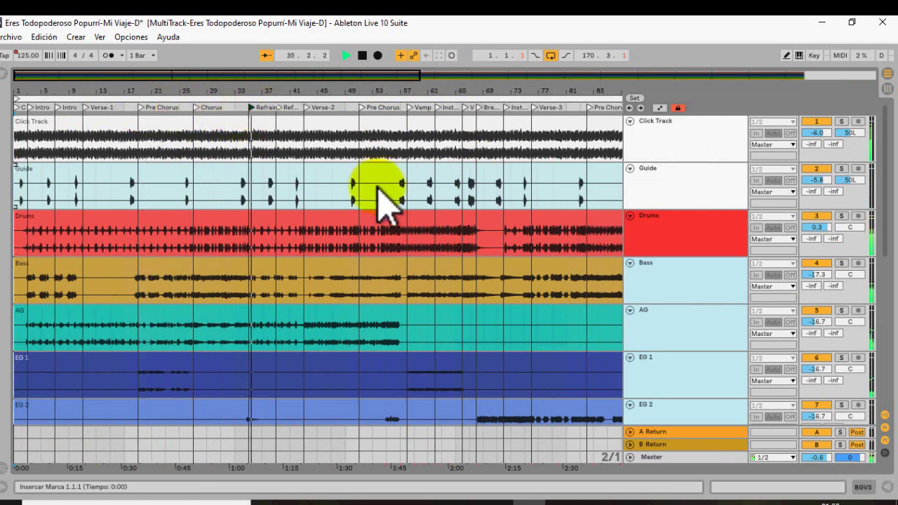
{"action": "left_click", "coordinate": [361, 107]}
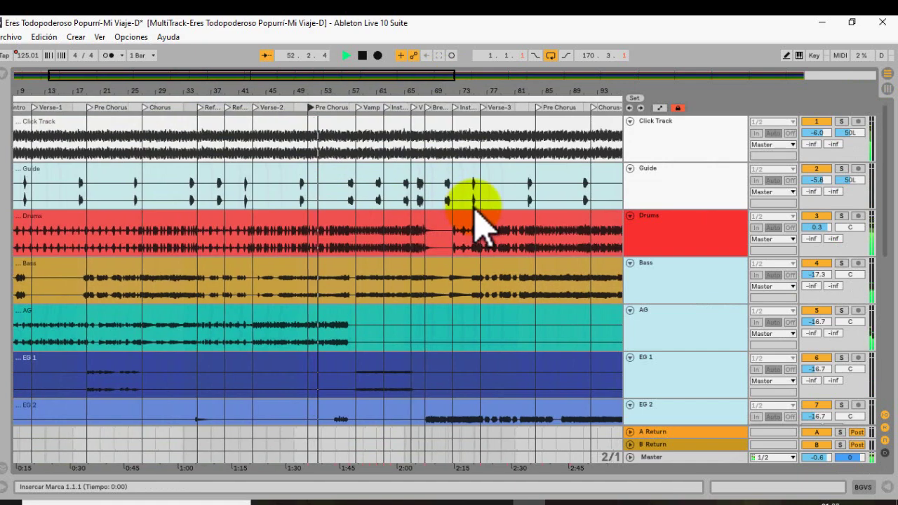
Try the Master volume at -32.0 dB, restore it to -0.6 dB and stop playback.
{"action": "key", "text": "Tab"}
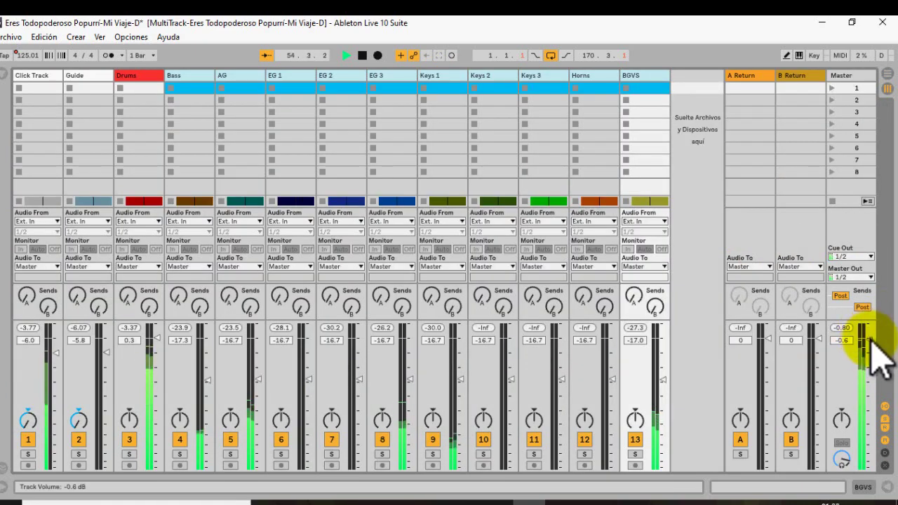
{"action": "left_click_drag", "start_coordinate": [870, 340], "coordinate": [867, 341]}
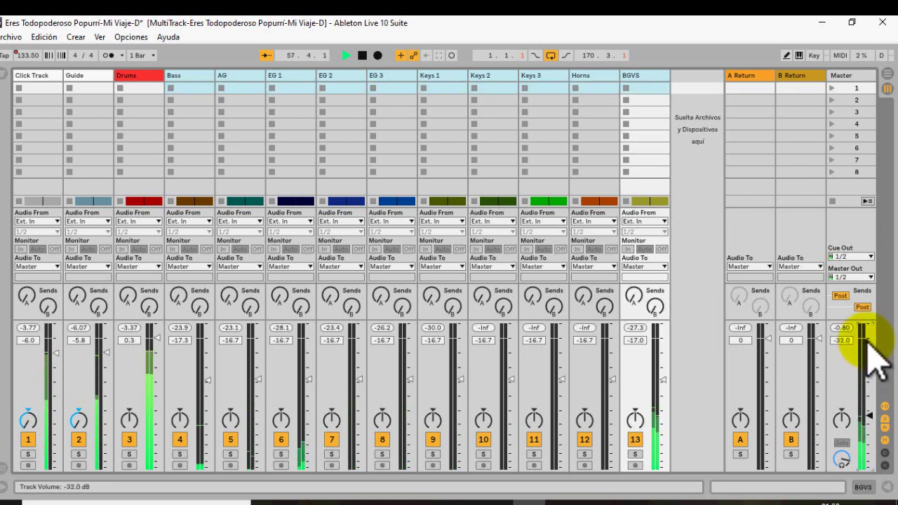
{"action": "left_click_drag", "start_coordinate": [868, 416], "coordinate": [870, 341]}
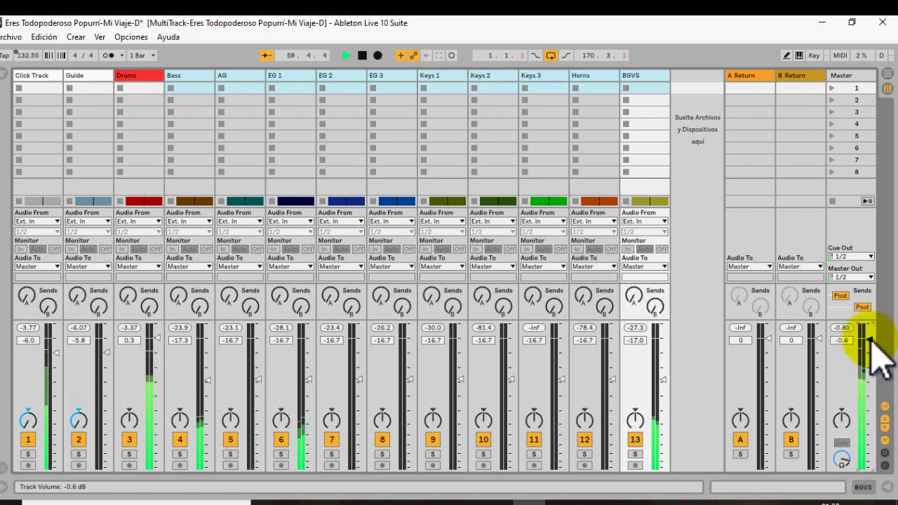
{"action": "key", "text": "Tab"}
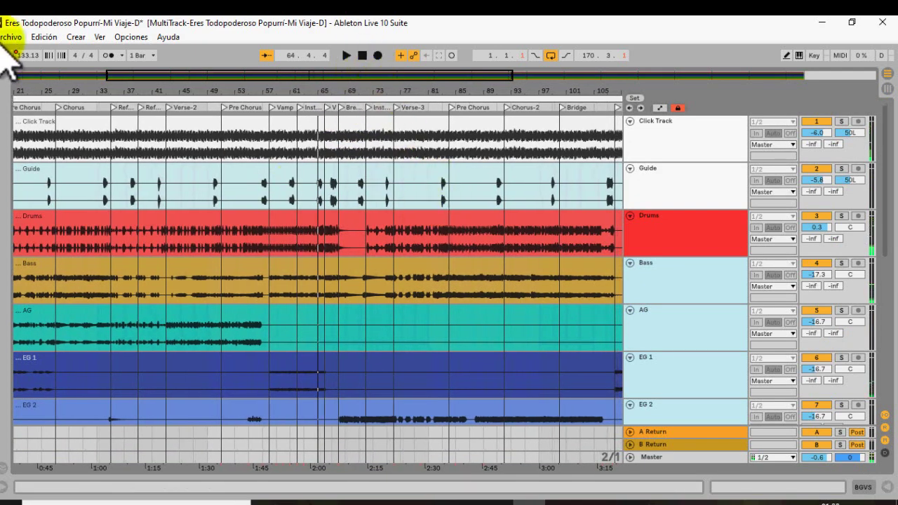
{"action": "key", "text": "Tab"}
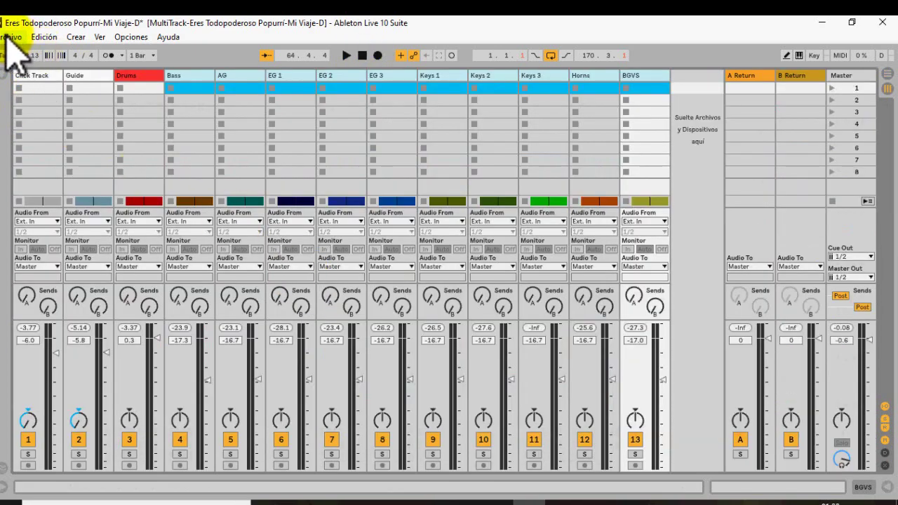
Export the Master as MP3 to the Música folder under the name Eres Todopoderoso - BATERIA.
{"action": "left_click", "coordinate": [11, 36]}
{"action": "left_click", "coordinate": [28, 213]}
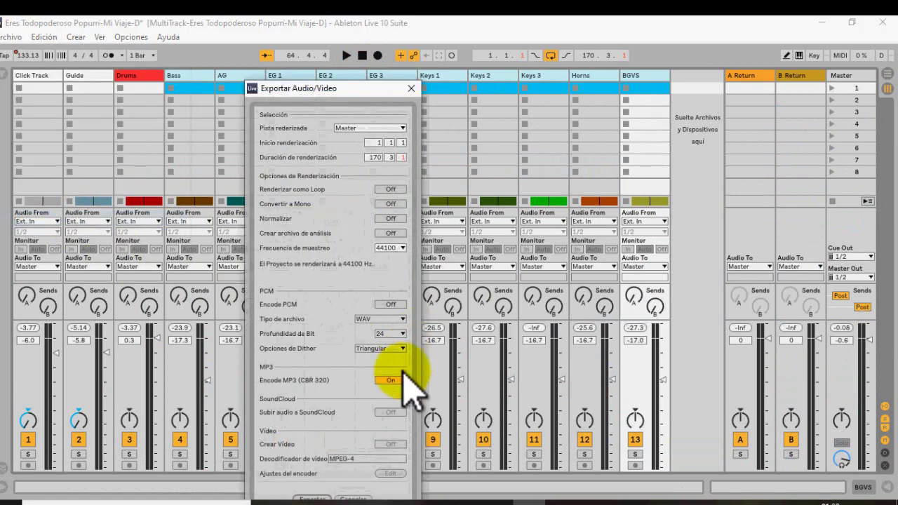
{"action": "left_click_drag", "start_coordinate": [347, 88], "coordinate": [379, 39]}
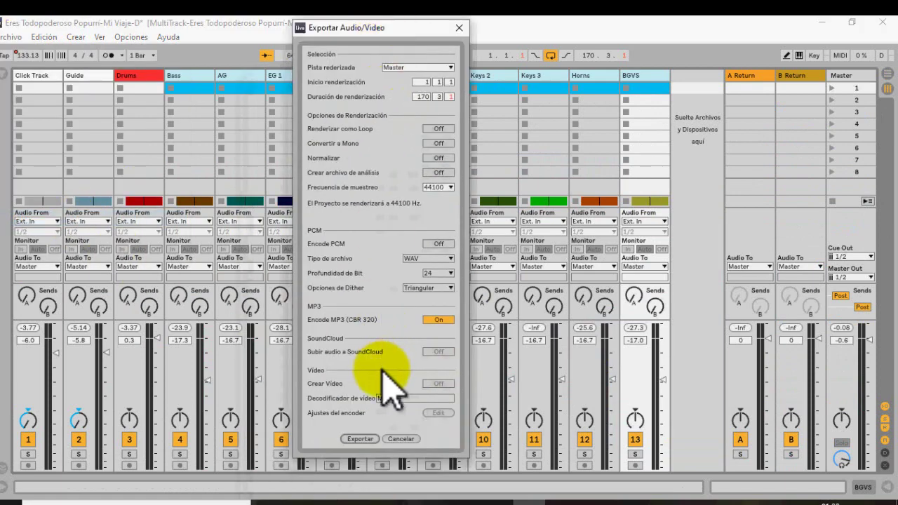
{"action": "left_click", "coordinate": [360, 438]}
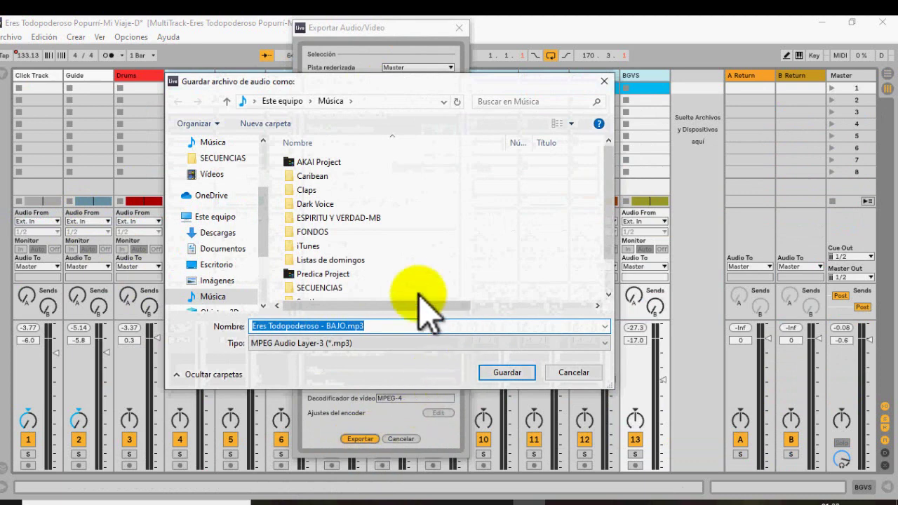
{"action": "left_click", "coordinate": [336, 326]}
{"action": "left_click_drag", "start_coordinate": [327, 326], "coordinate": [383, 327]}
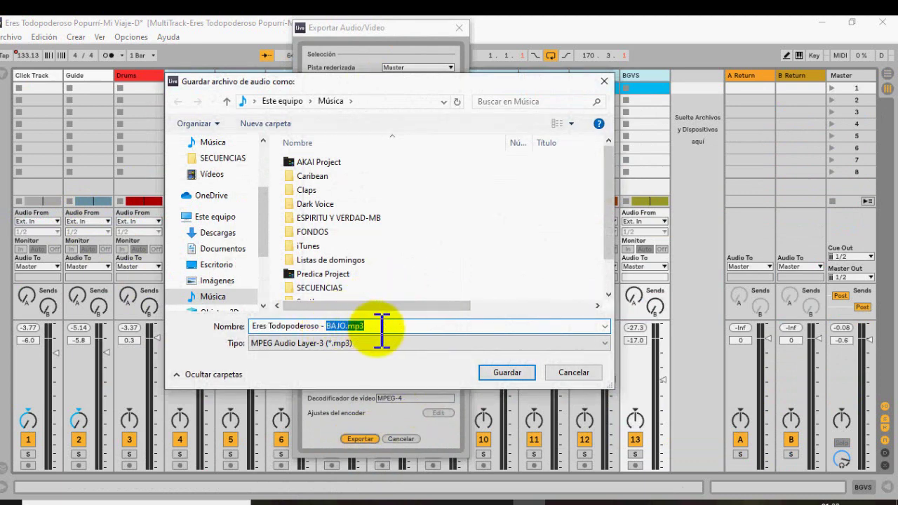
{"action": "type", "text": "BATERIA"}
{"action": "left_click", "coordinate": [518, 374]}
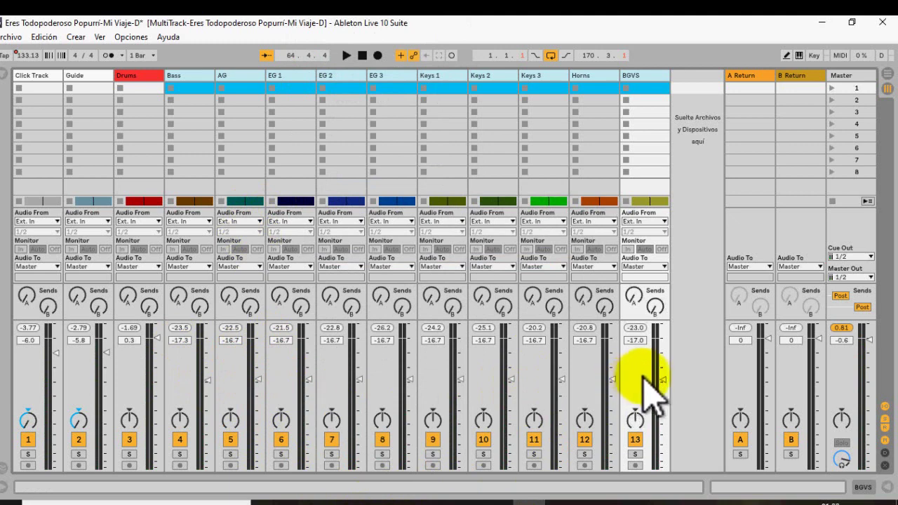
Raise Bass through BGVS together to 1.3 dB, with Bass at 0.7 and BGVS at 1.0, and set Click Track and Guide to 0.
{"action": "left_click_drag", "start_coordinate": [662, 382], "coordinate": [662, 335]}
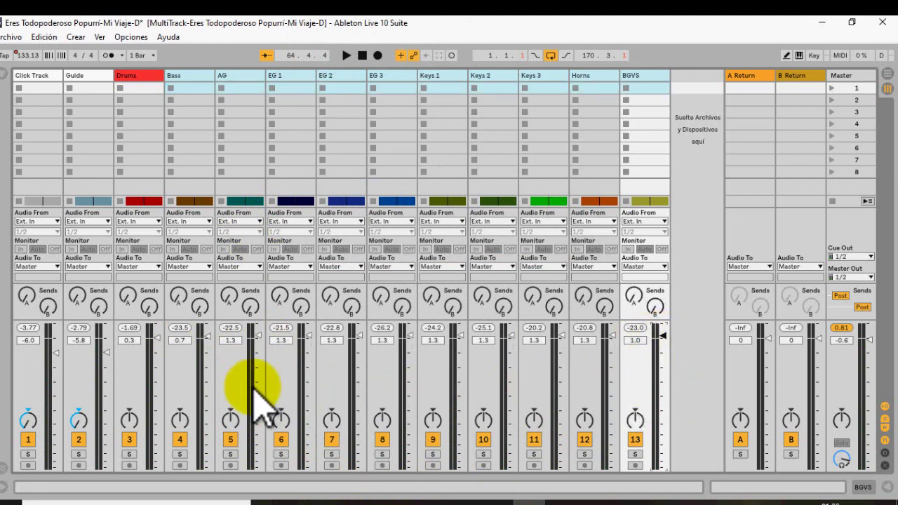
{"action": "left_click_drag", "start_coordinate": [105, 360], "coordinate": [55, 336]}
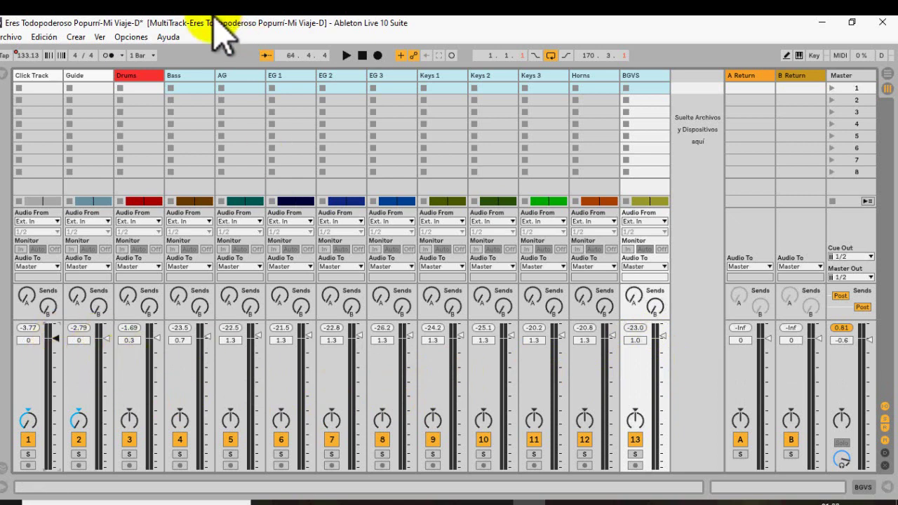
Set the AG track's volume alone to -0.3 dB, keep AG active and mute the Drums track.
{"action": "left_click", "coordinate": [240, 89]}
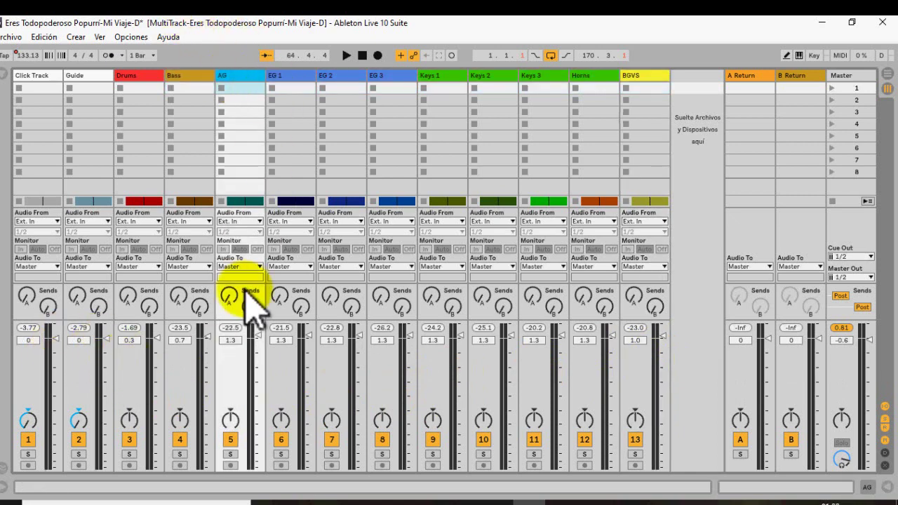
{"action": "left_click", "coordinate": [231, 440]}
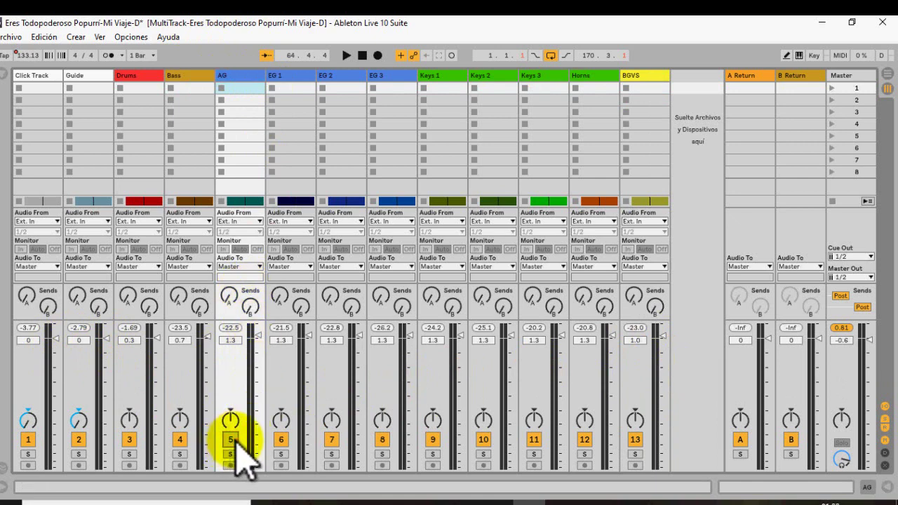
{"action": "mouse_move", "coordinate": [258, 336]}
{"action": "left_mouse_down"}
{"action": "mouse_move", "coordinate": [258, 354]}
{"action": "mouse_move", "coordinate": [257, 338]}
{"action": "left_mouse_up"}
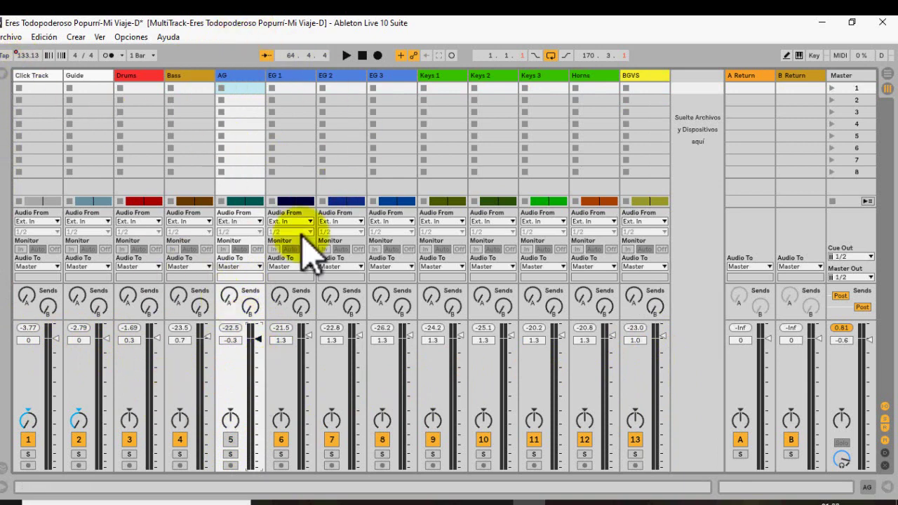
{"action": "left_click", "coordinate": [230, 439]}
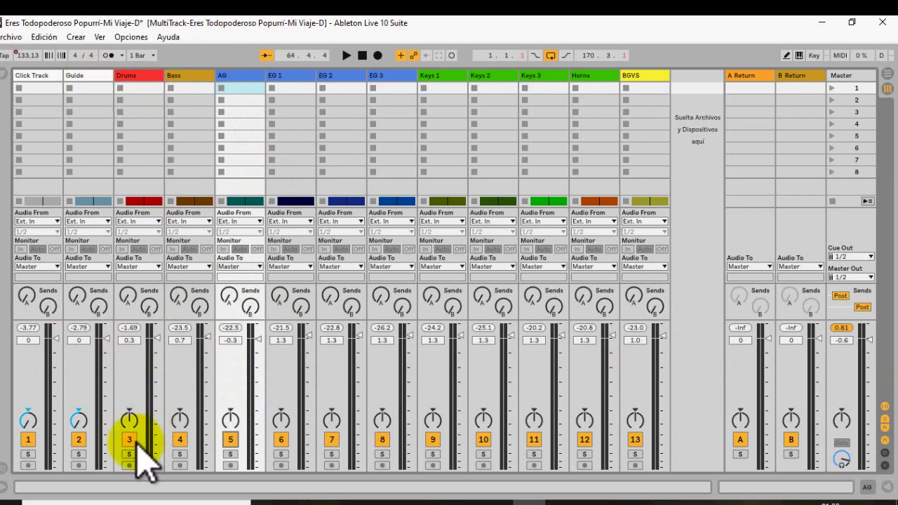
{"action": "left_click", "coordinate": [129, 439]}
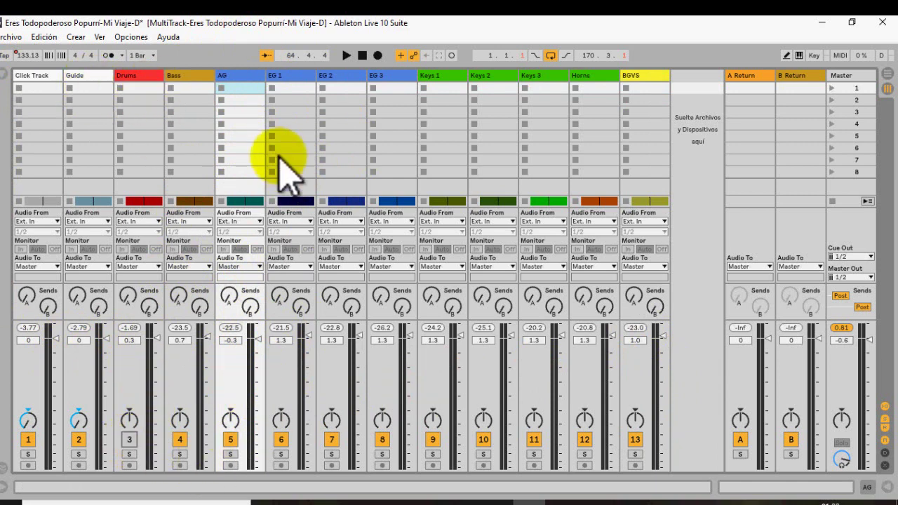
Export the mix without drums as MP3 to the Música folder under the name Eres Todopoderoso - SIN BATERIA.
{"action": "left_click", "coordinate": [10, 36]}
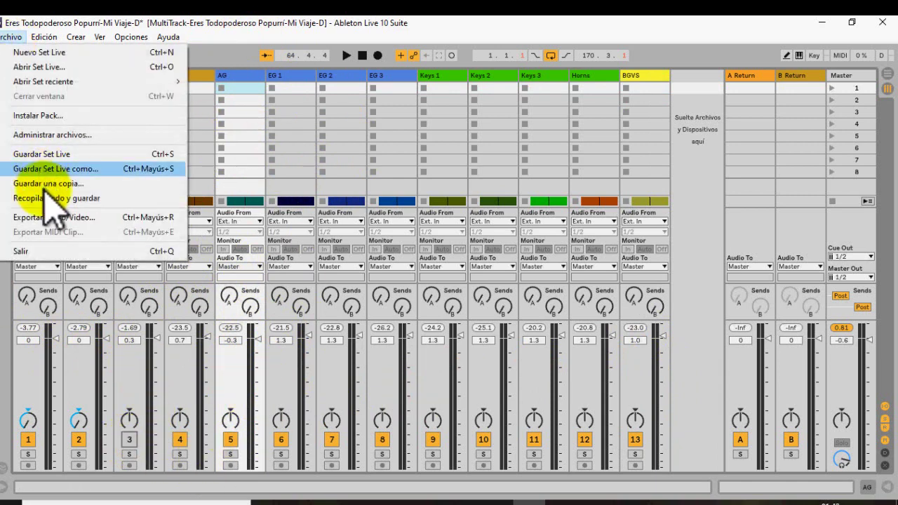
{"action": "left_click", "coordinate": [77, 219]}
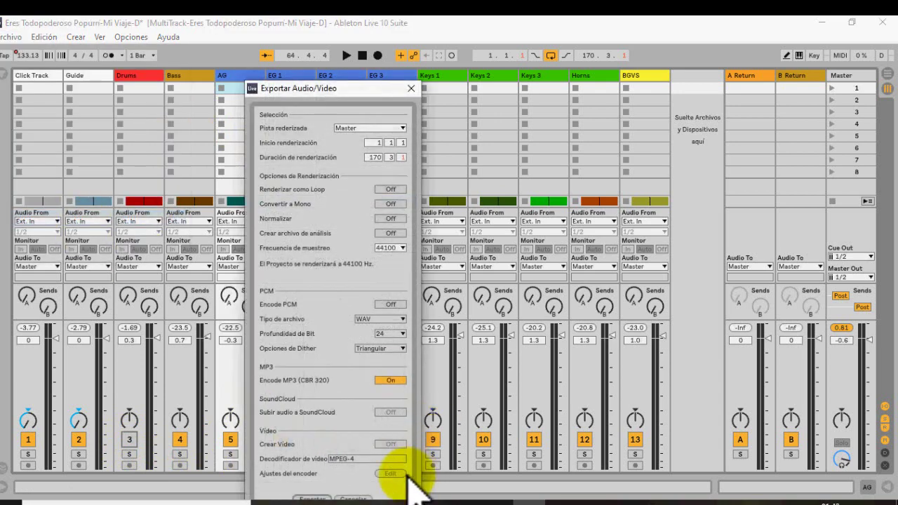
{"action": "left_click_drag", "start_coordinate": [367, 89], "coordinate": [380, 48]}
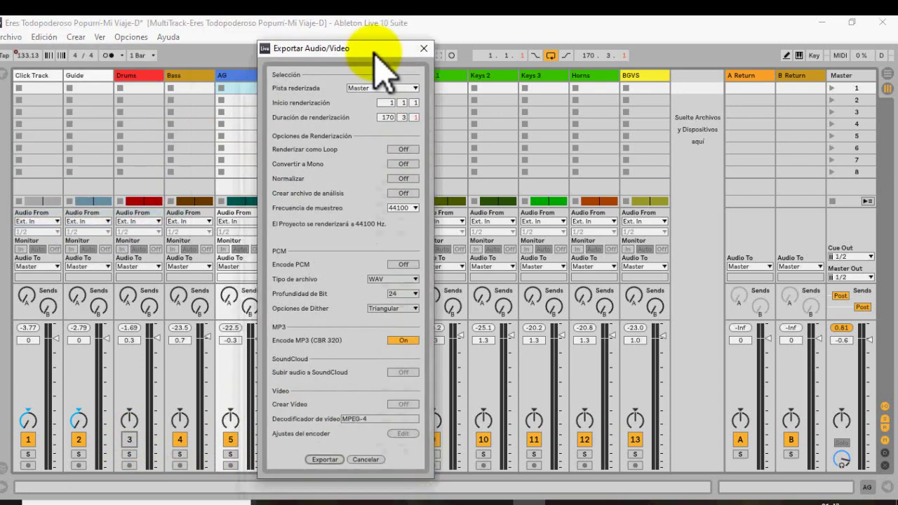
{"action": "left_click", "coordinate": [324, 459]}
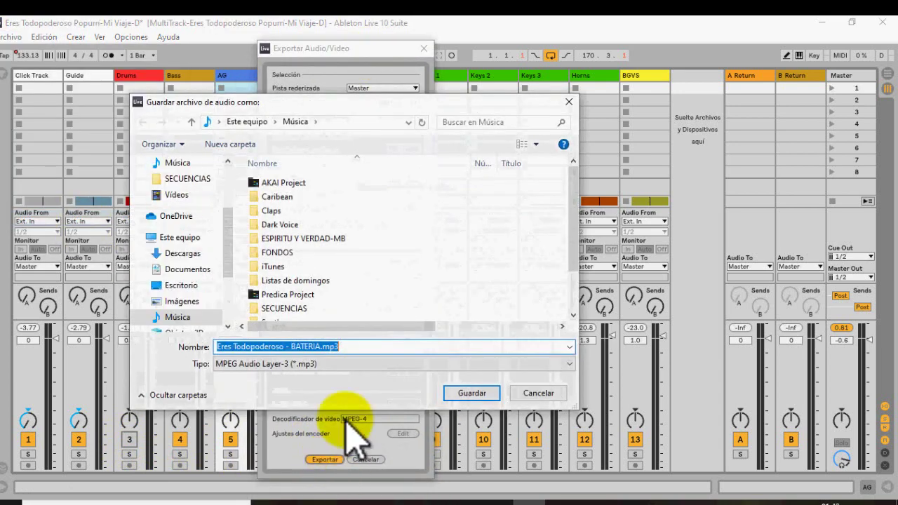
{"action": "left_click", "coordinate": [297, 347]}
{"action": "type", "text": "SIN"}
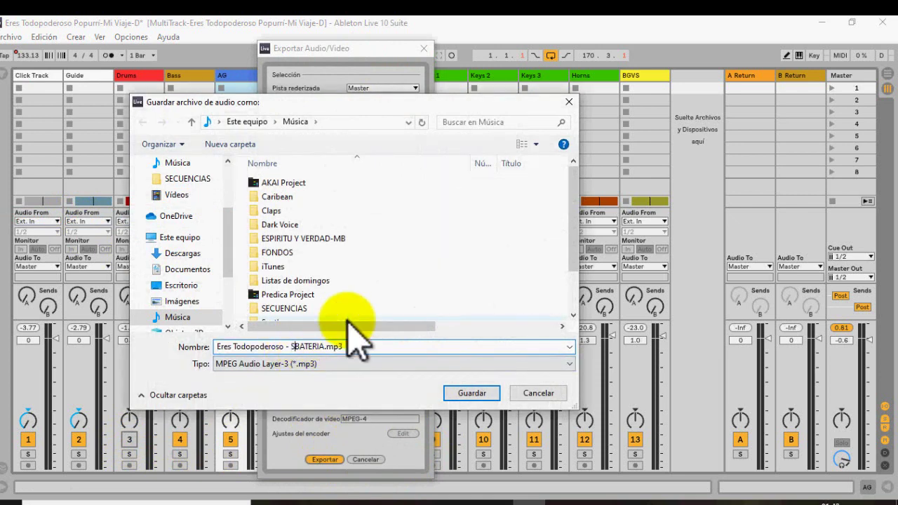
{"action": "left_click", "coordinate": [472, 392]}
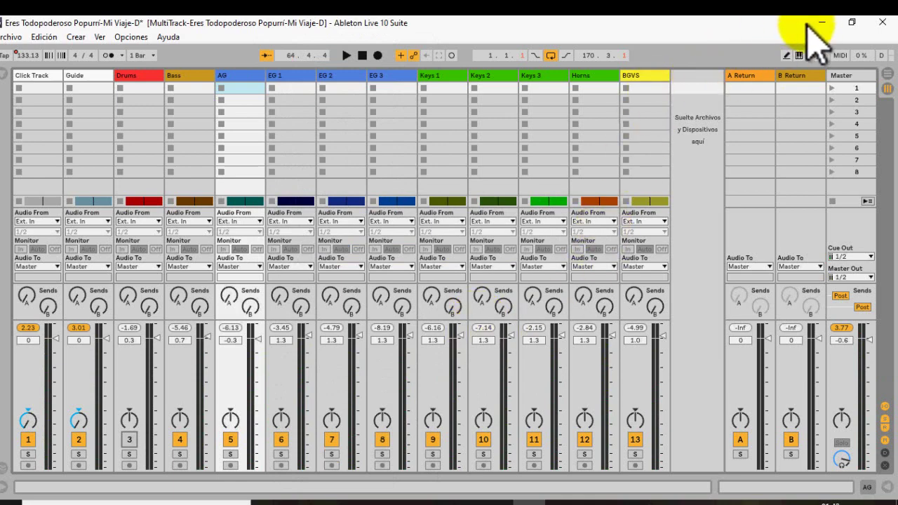
Switch to File Explorer, open the Música folder and play Eres Todopoderoso - BATERIA.mp3 in the music player.
{"action": "left_click", "coordinate": [814, 22]}
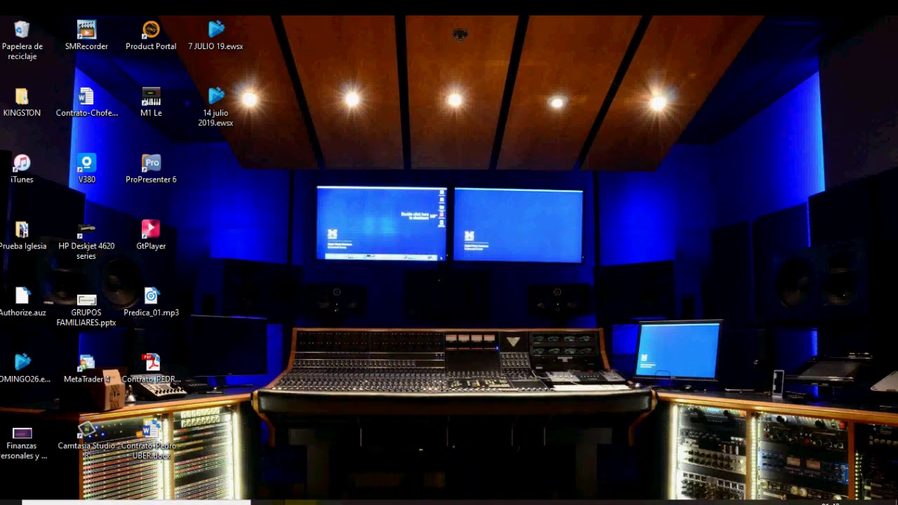
{"action": "left_click", "coordinate": [300, 502]}
{"action": "left_click", "coordinate": [46, 184]}
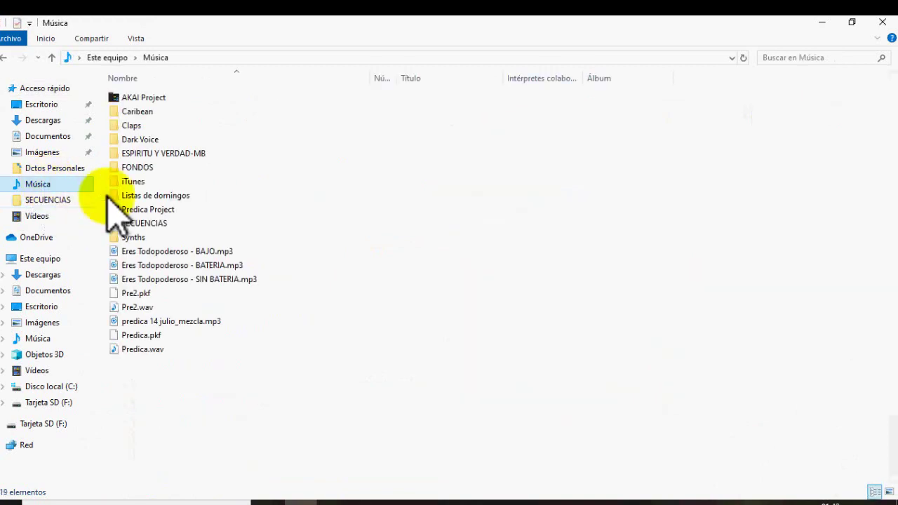
{"action": "double_click", "coordinate": [178, 267]}
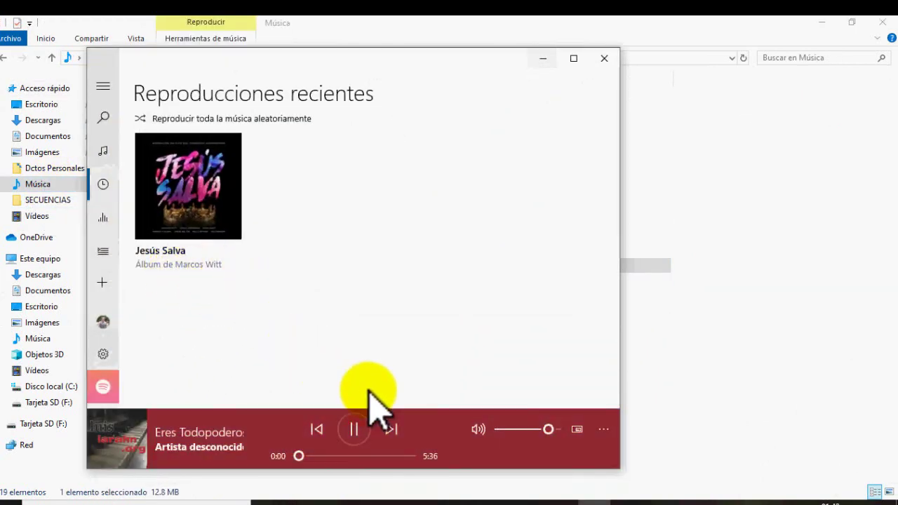
Lower the playback volume, listen to the drums mix around 2:06, 3:40 and 5:11, and pause it.
{"action": "left_click_drag", "start_coordinate": [548, 428], "coordinate": [510, 432]}
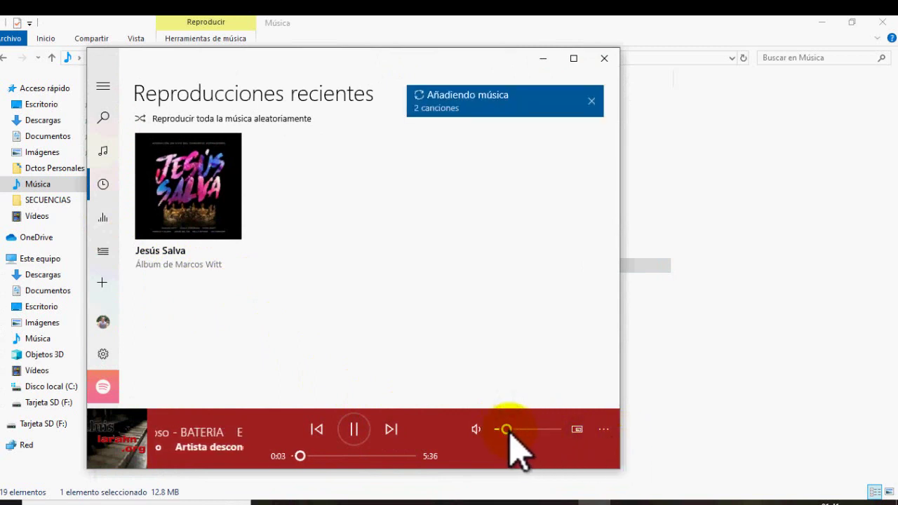
{"action": "left_click_drag", "start_coordinate": [510, 430], "coordinate": [536, 430]}
{"action": "left_click", "coordinate": [340, 456]}
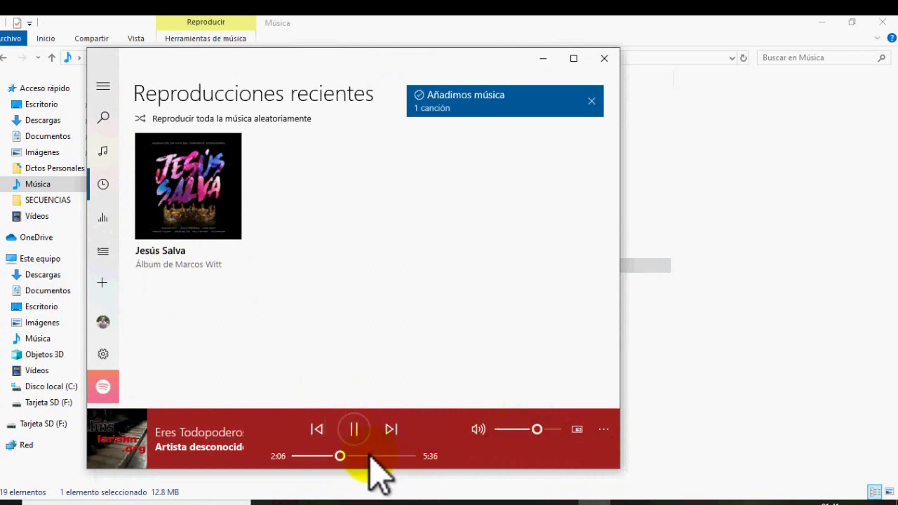
{"action": "left_click", "coordinate": [368, 456]}
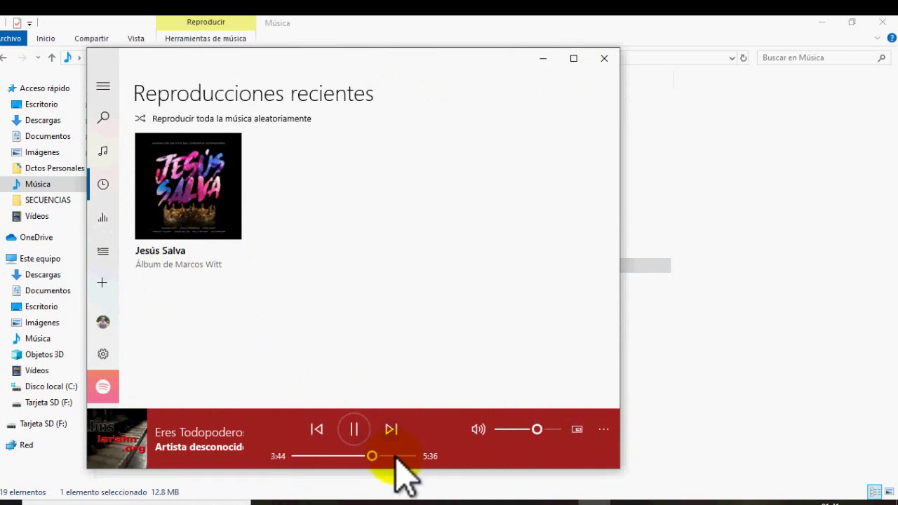
{"action": "left_click", "coordinate": [400, 456]}
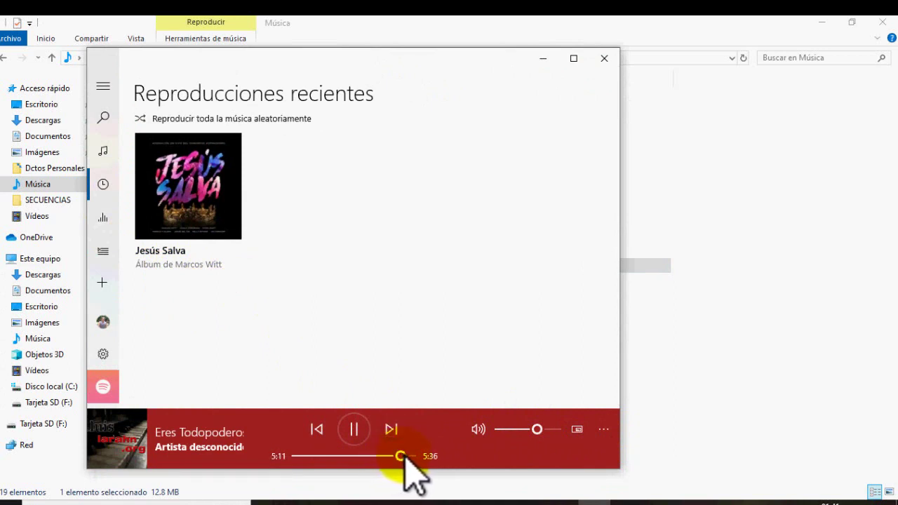
{"action": "left_click", "coordinate": [362, 430]}
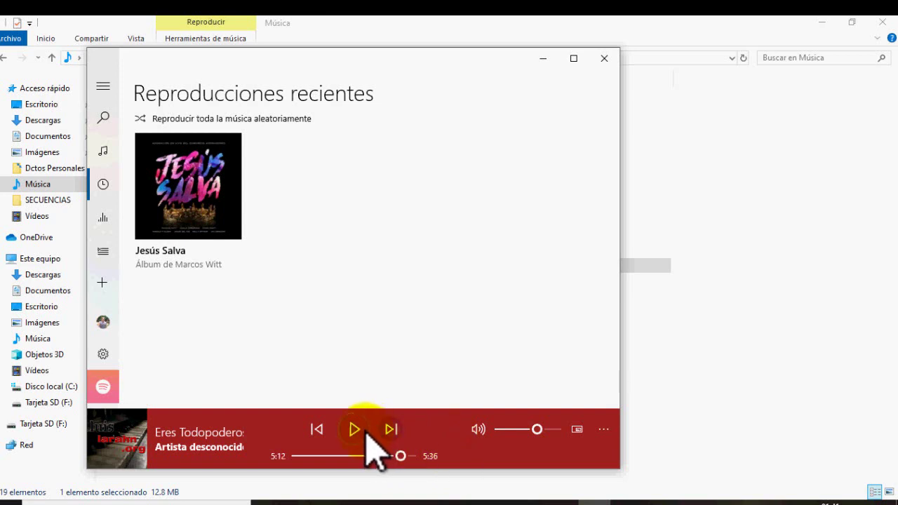
Play Eres Todopoderoso - SIN BATERIA.mp3 from the Música folder slightly louder and listen around 4:29 and 1:20.
{"action": "left_click", "coordinate": [440, 25]}
{"action": "double_click", "coordinate": [152, 280]}
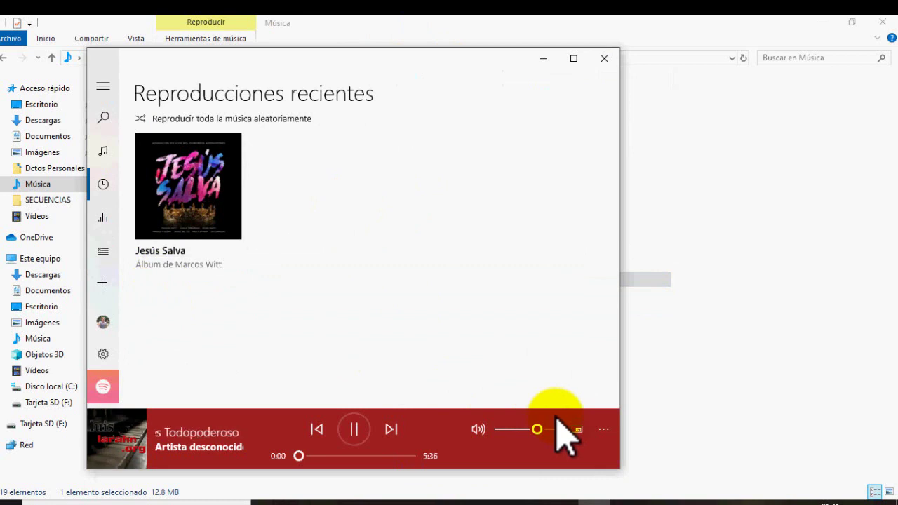
{"action": "mouse_move", "coordinate": [537, 429]}
{"action": "left_mouse_down"}
{"action": "mouse_move", "coordinate": [523, 427]}
{"action": "mouse_move", "coordinate": [541, 429]}
{"action": "left_mouse_up"}
{"action": "left_click", "coordinate": [386, 456]}
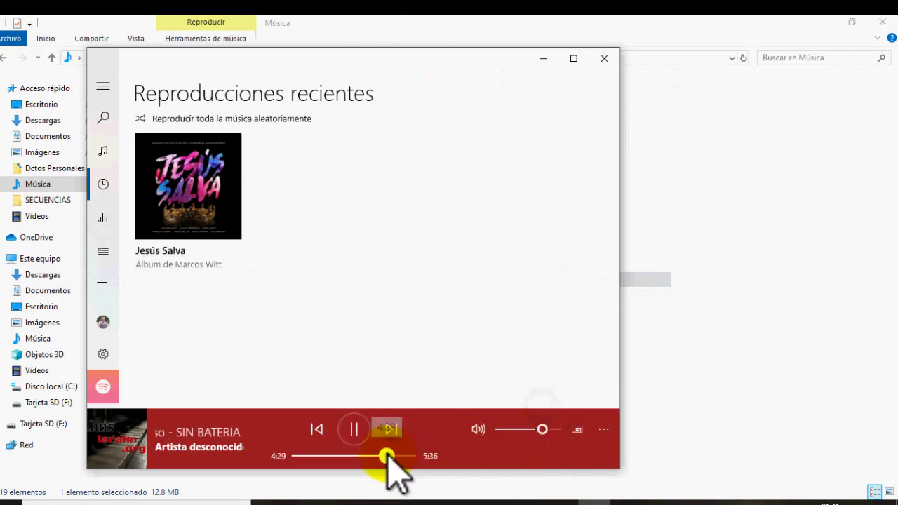
{"action": "left_click", "coordinate": [325, 456]}
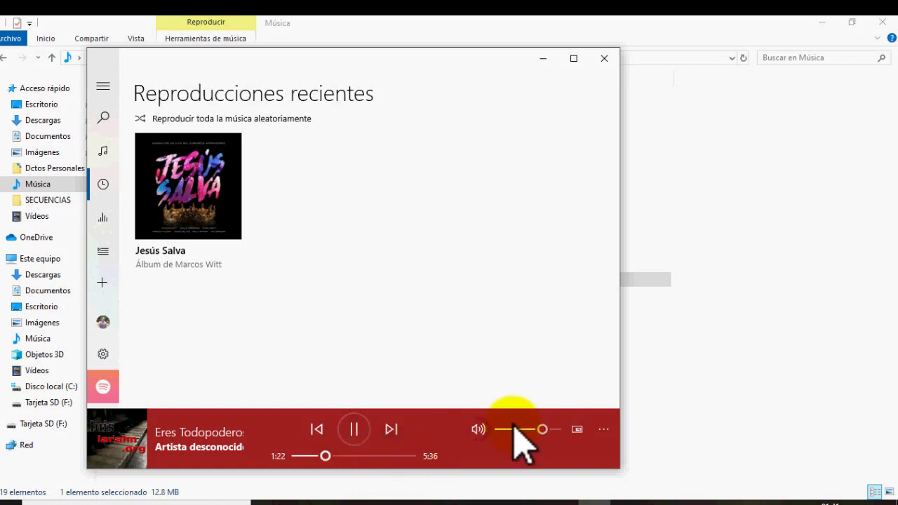
Turn the volume down and stop playback, closing the music player and minimizing the Música folder window.
{"action": "left_click_drag", "start_coordinate": [543, 430], "coordinate": [508, 430]}
{"action": "left_click", "coordinate": [354, 428]}
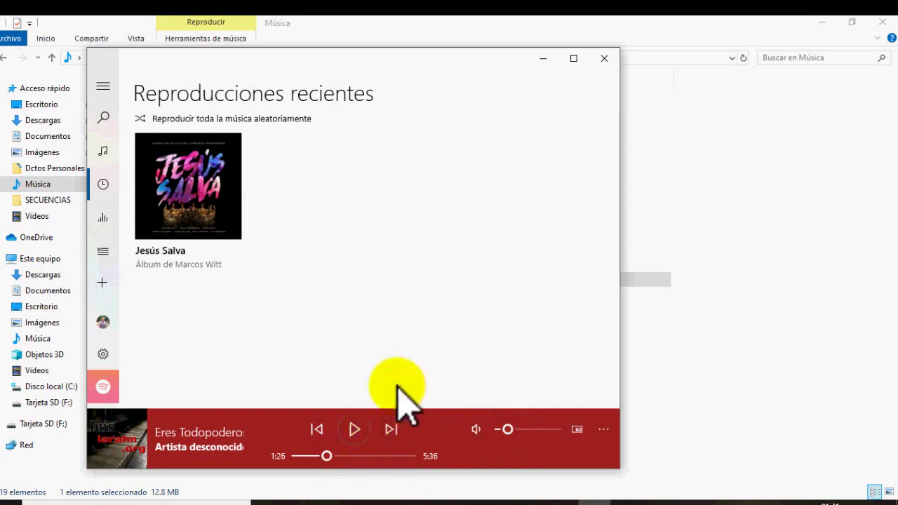
{"action": "left_click", "coordinate": [606, 60]}
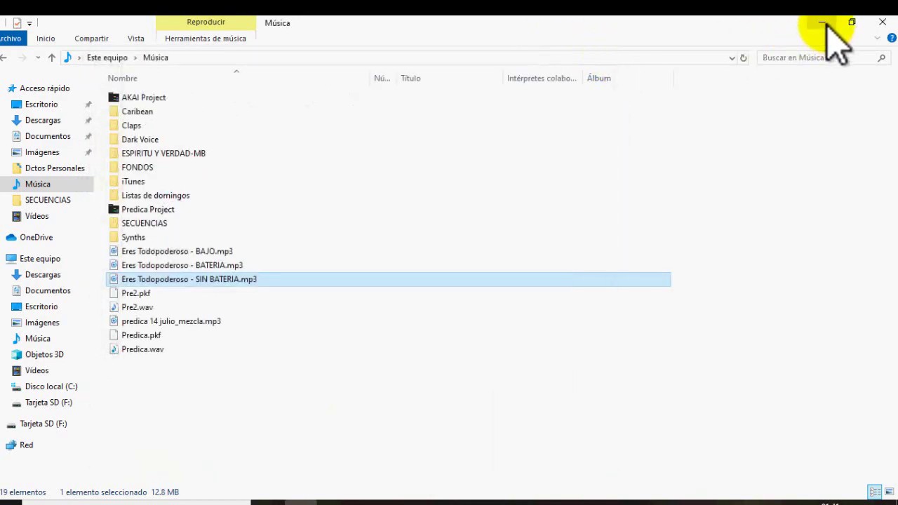
{"action": "left_click", "coordinate": [827, 27]}
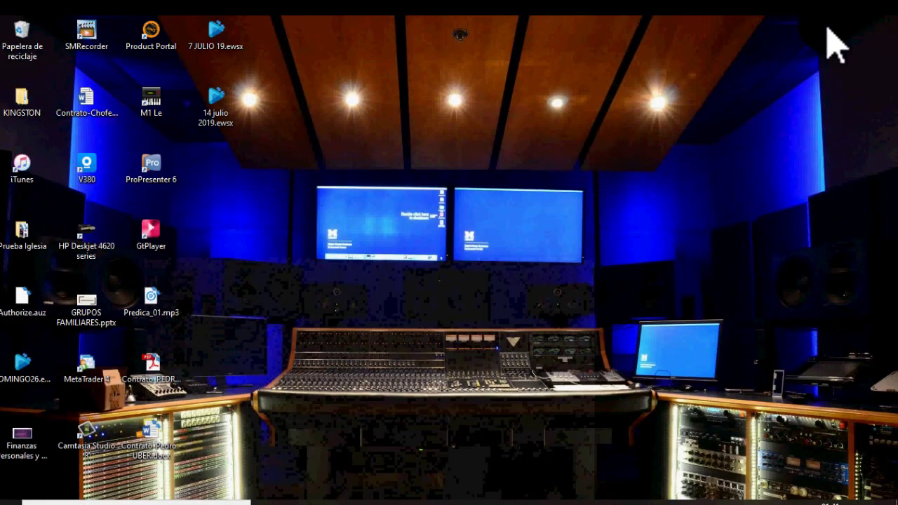